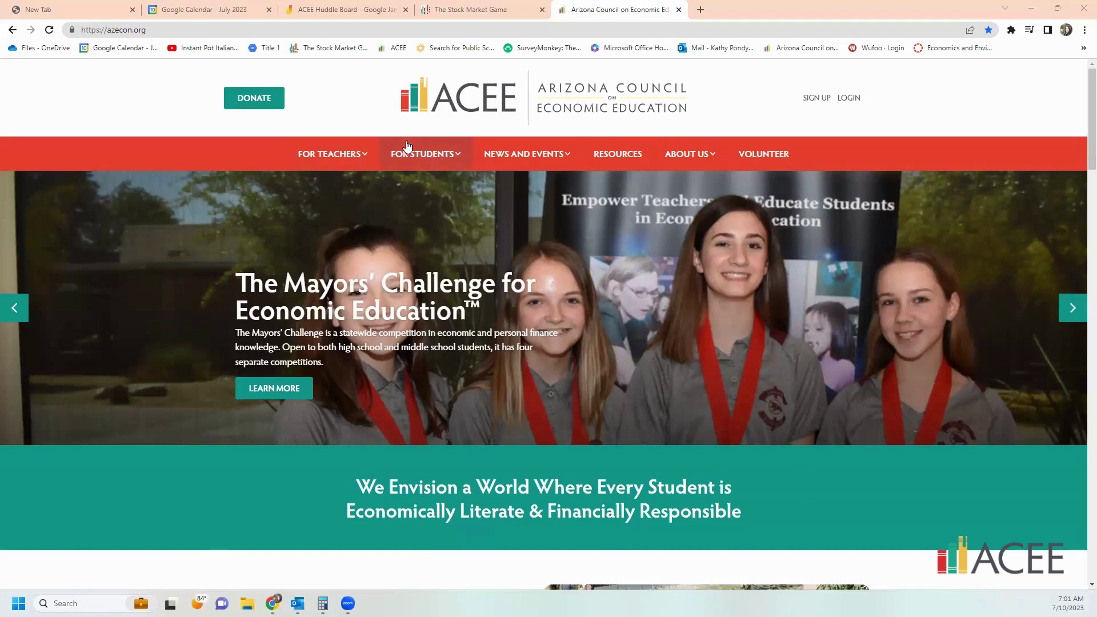
- Go to The Stock Market Game page under the FOR STUDENTS menu
mouse_move(405, 150)
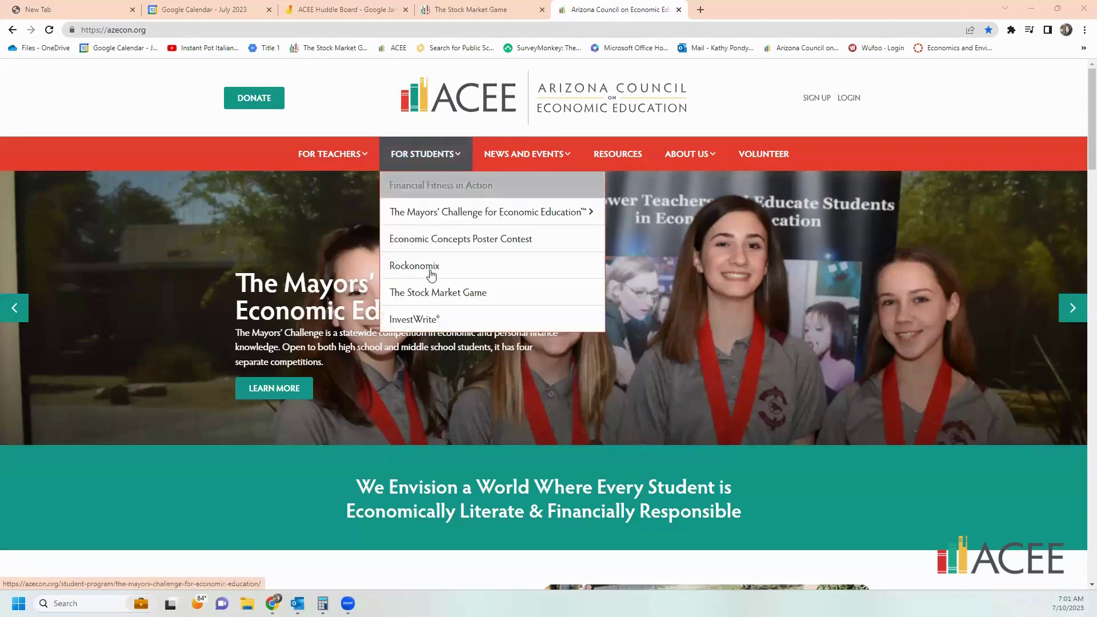
left_click(437, 293)
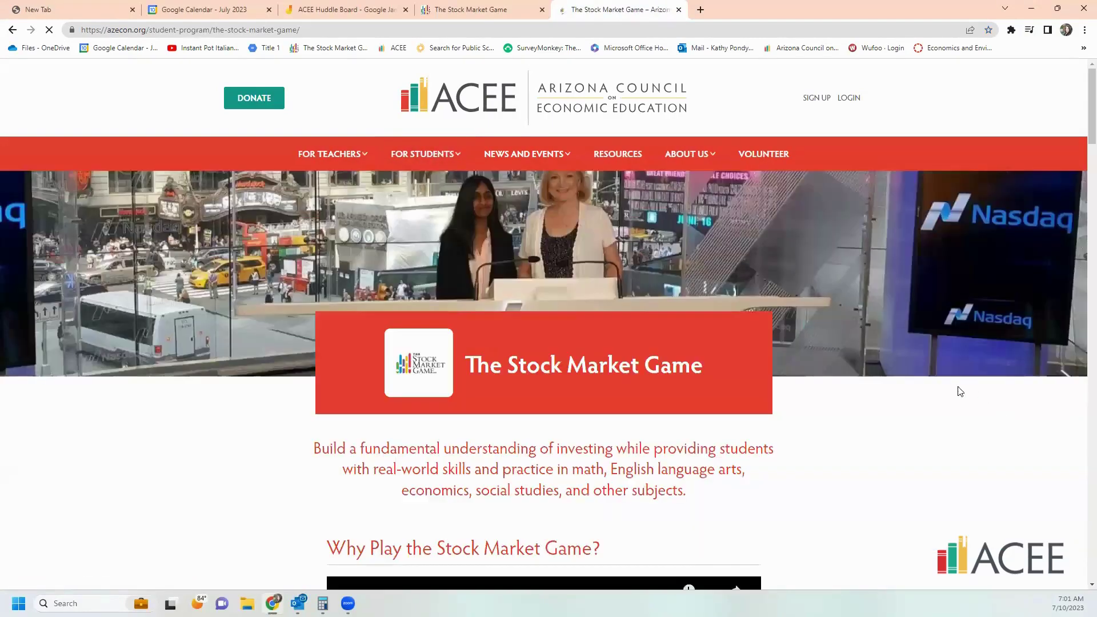
- Scroll down past the video to the 2023–2024 game dates, team fees and REGISTER NOW link
scroll(776, 334, "down", 2)
scroll(777, 337, "down", 3)
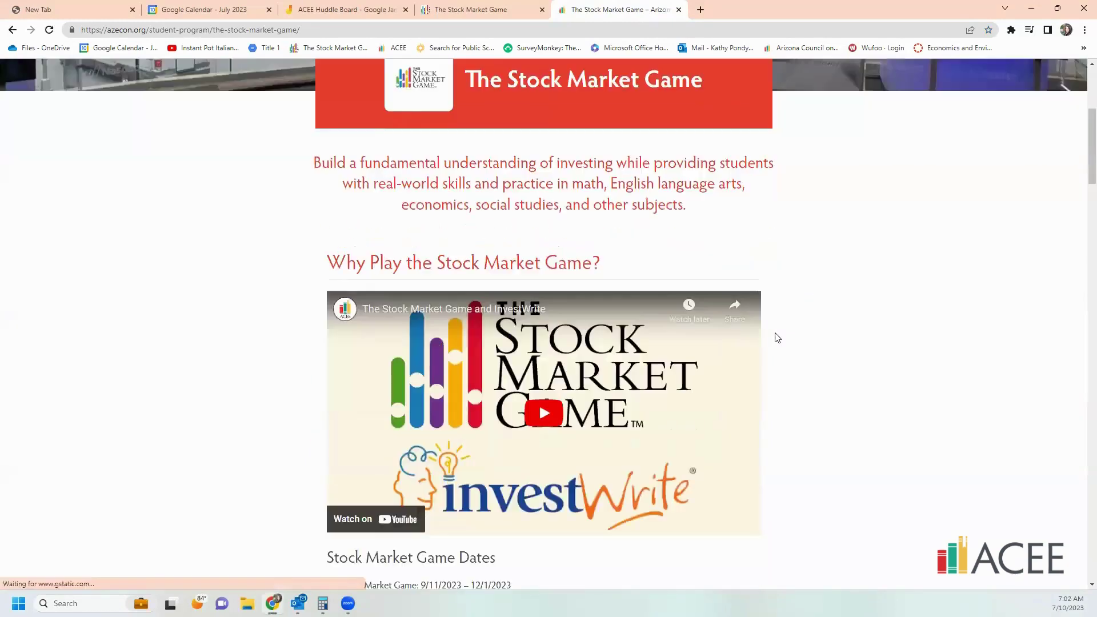
scroll(783, 309, "down", 4)
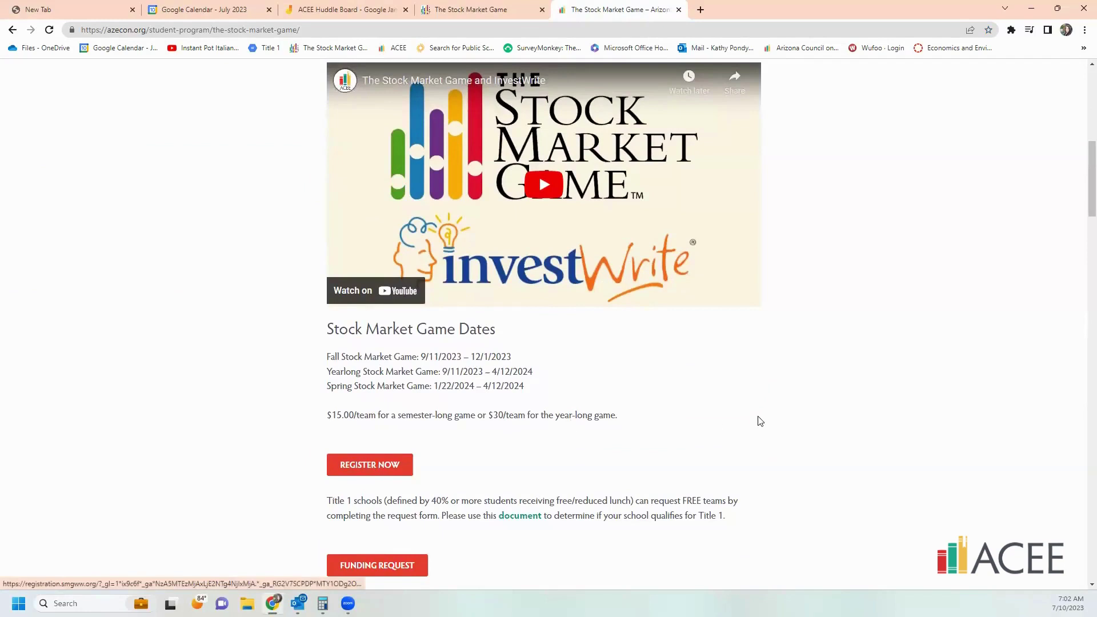
scroll(746, 328, "down", 2)
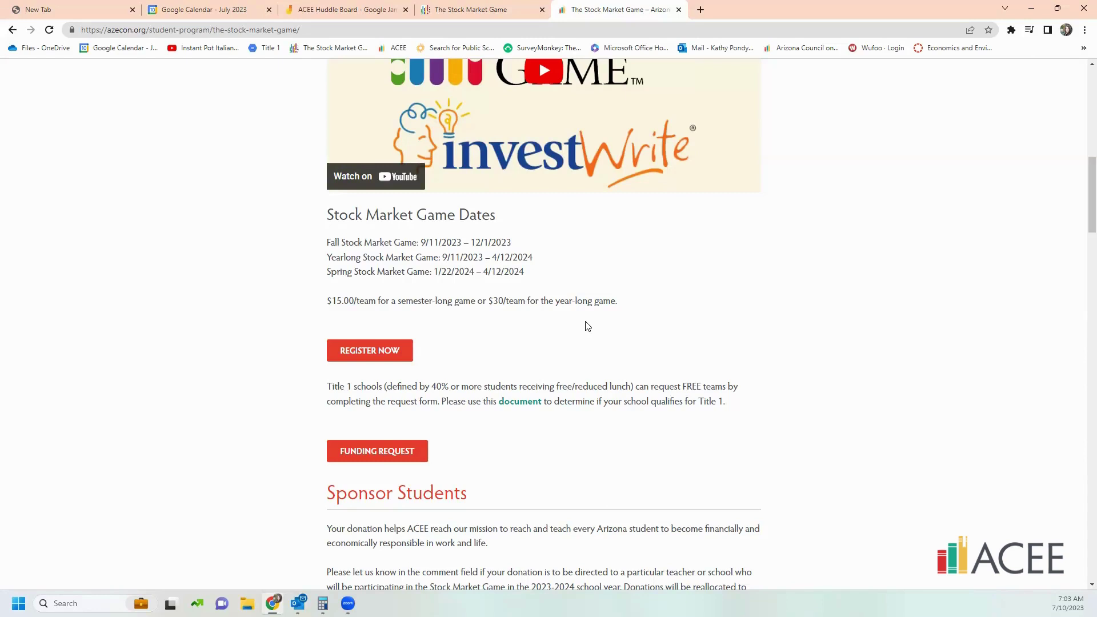
- Open the registration form and enter the teacher's first and last name
left_click(354, 355)
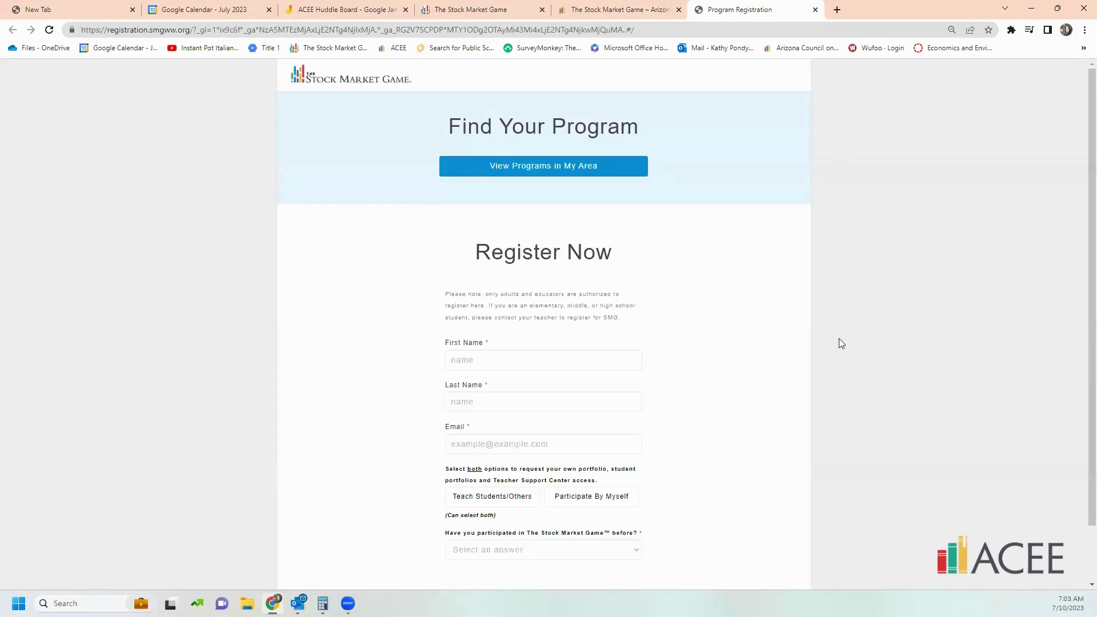
scroll(839, 341, "down", 1)
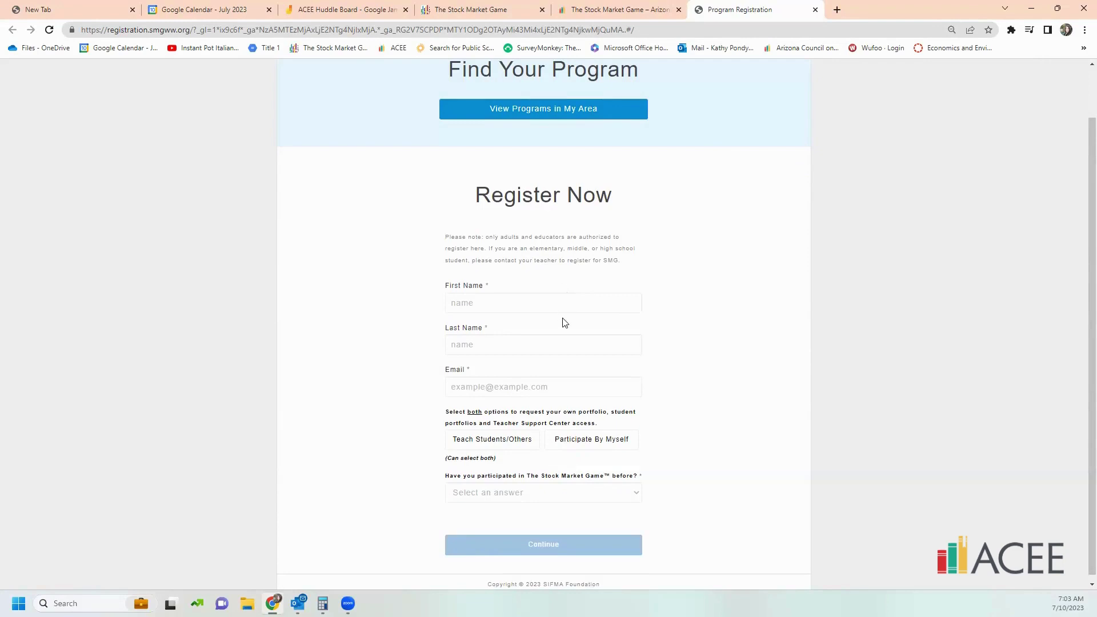
left_click(605, 302)
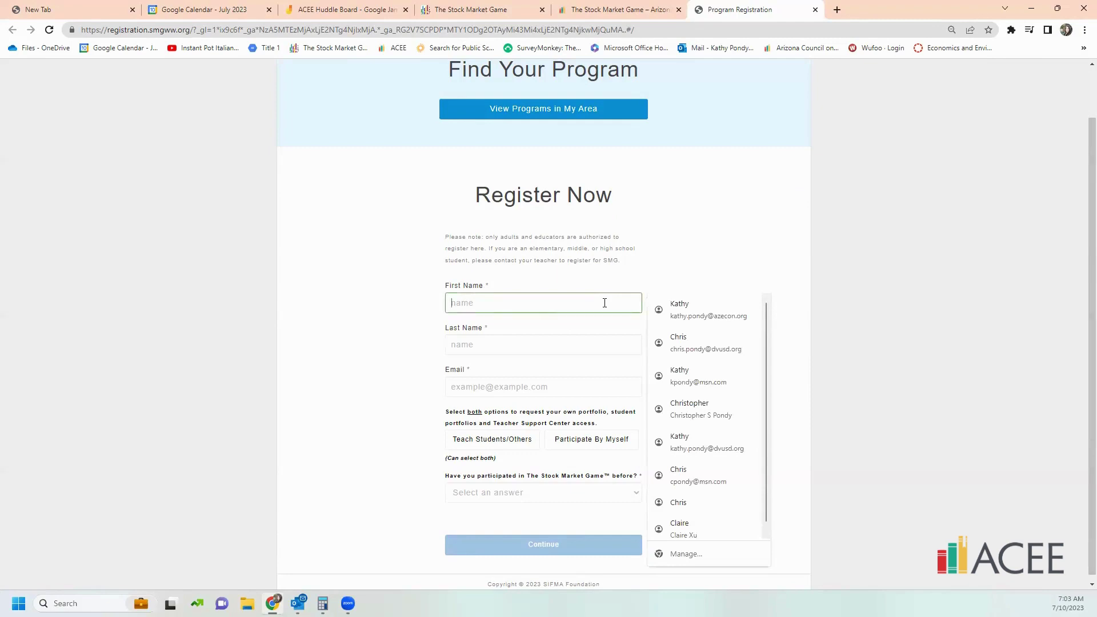
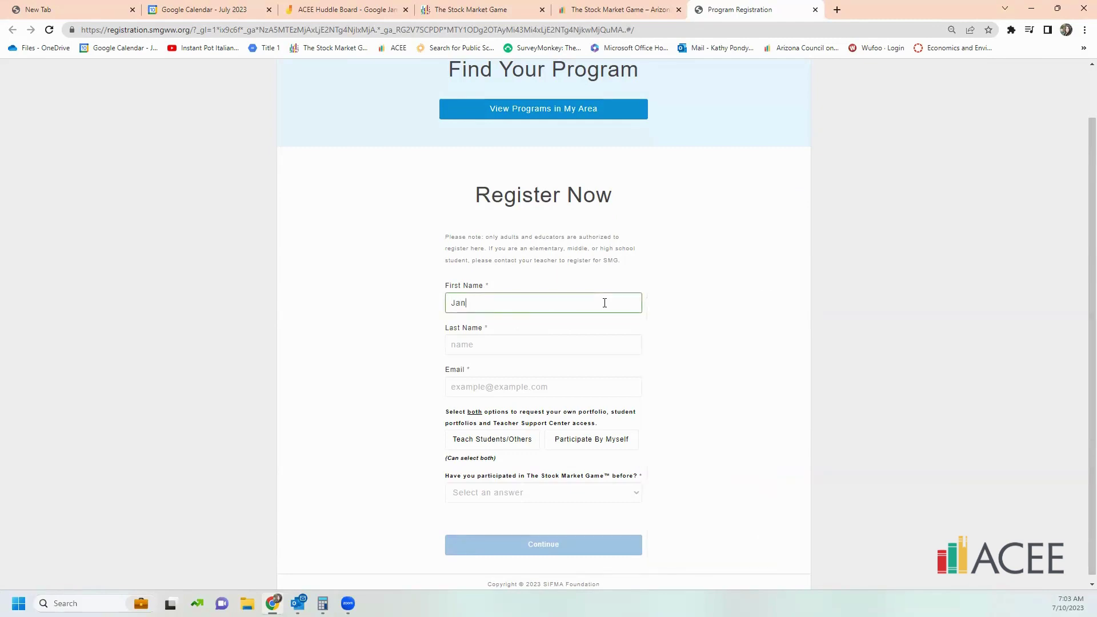
key("Tab")
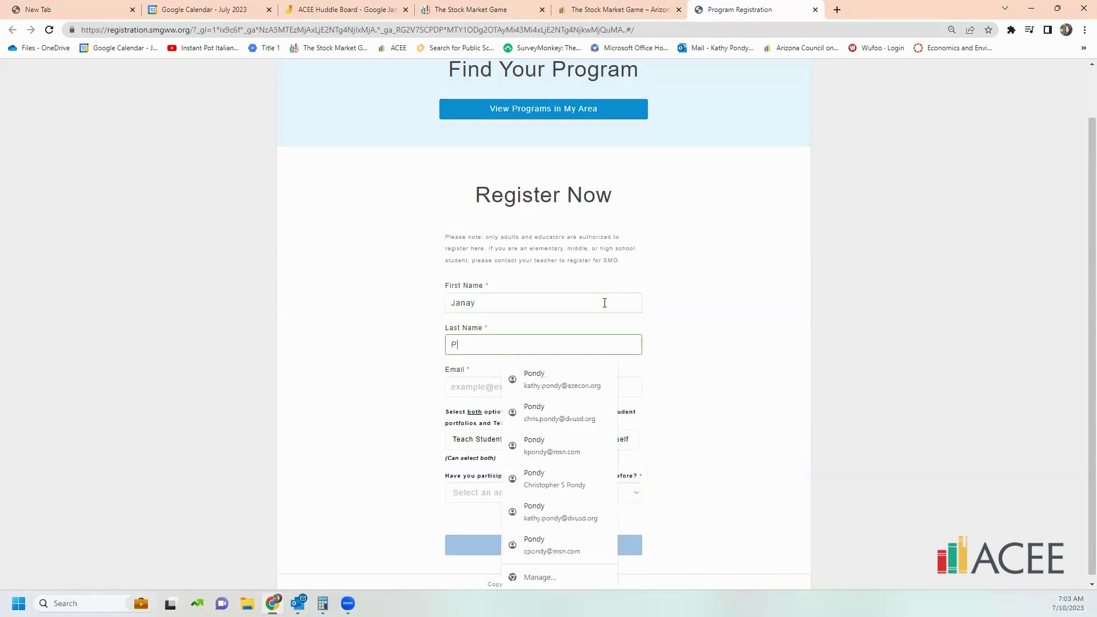
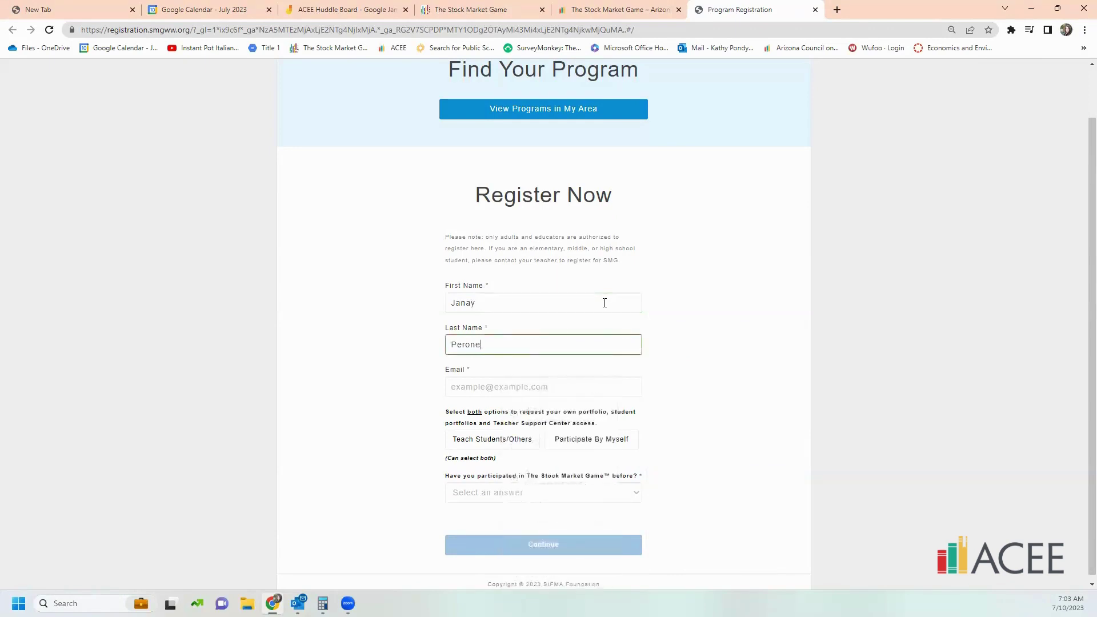
scroll(613, 357, "down", 1)
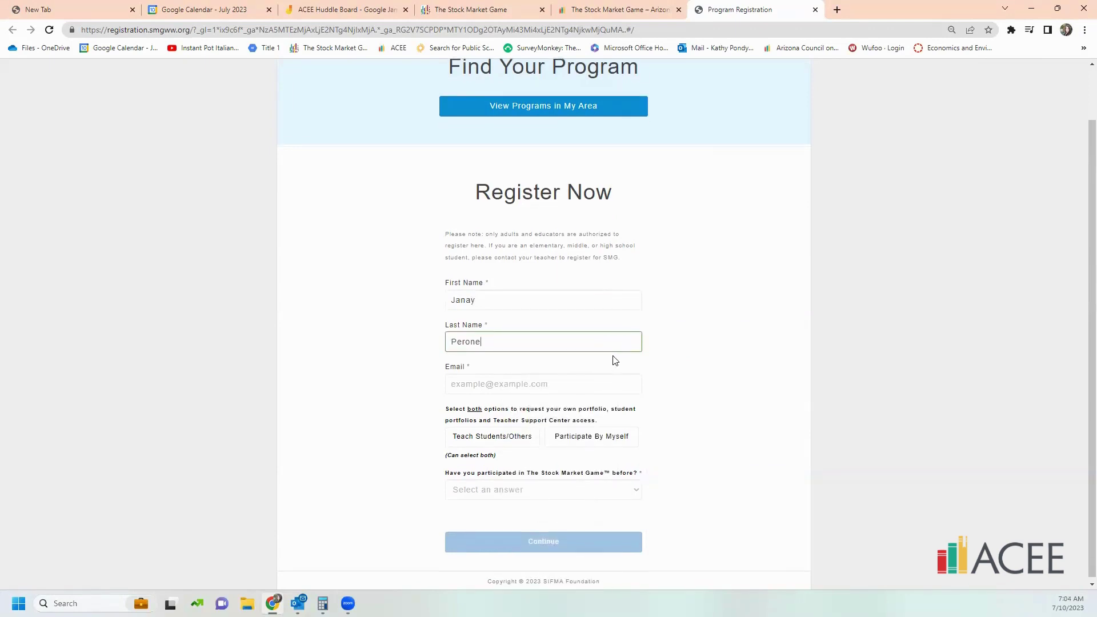
- Fill in the teacher's e-mail address
left_click(579, 378)
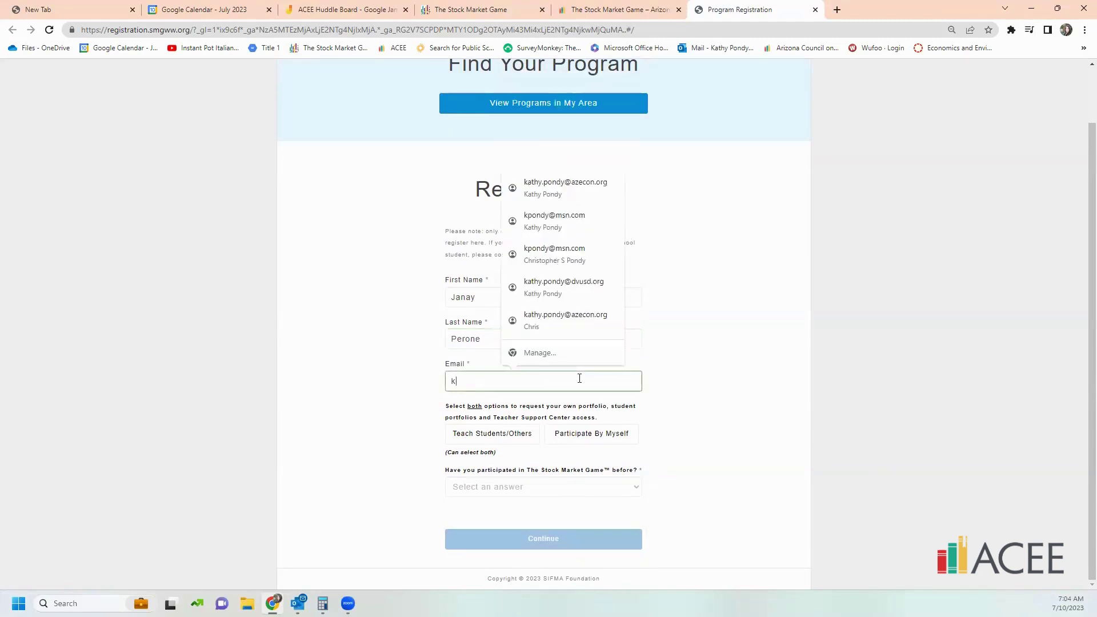
left_click(580, 378)
left_click(580, 378)
left_click(579, 378)
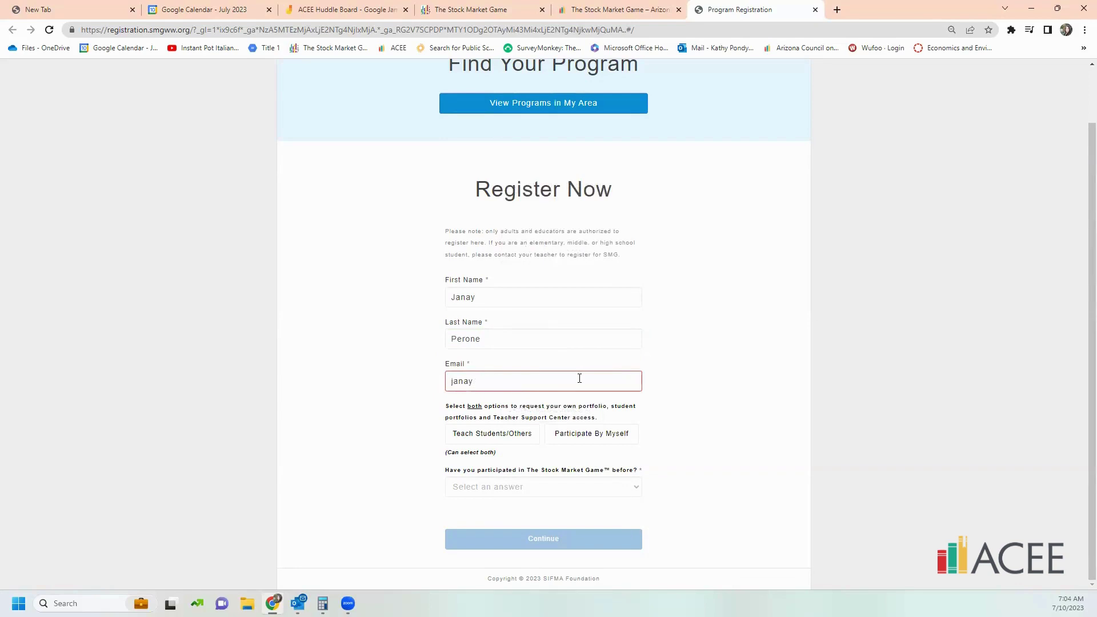
left_click(665, 345)
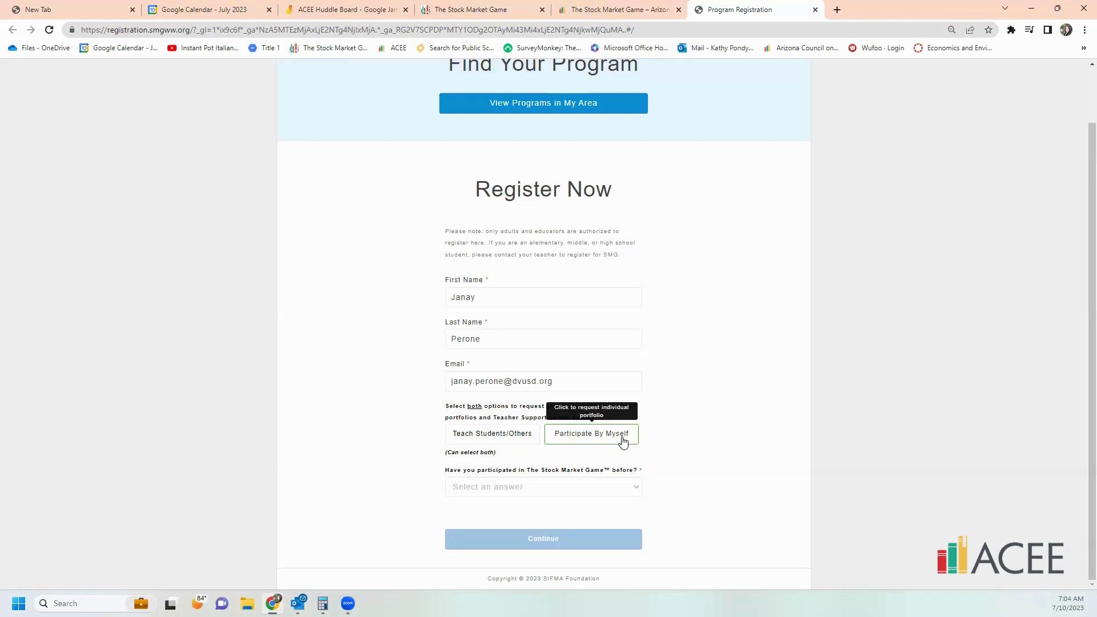
- Choose Teach Students/Others, answer 'No, I am new to SMG.' and submit the first step
left_click(468, 440)
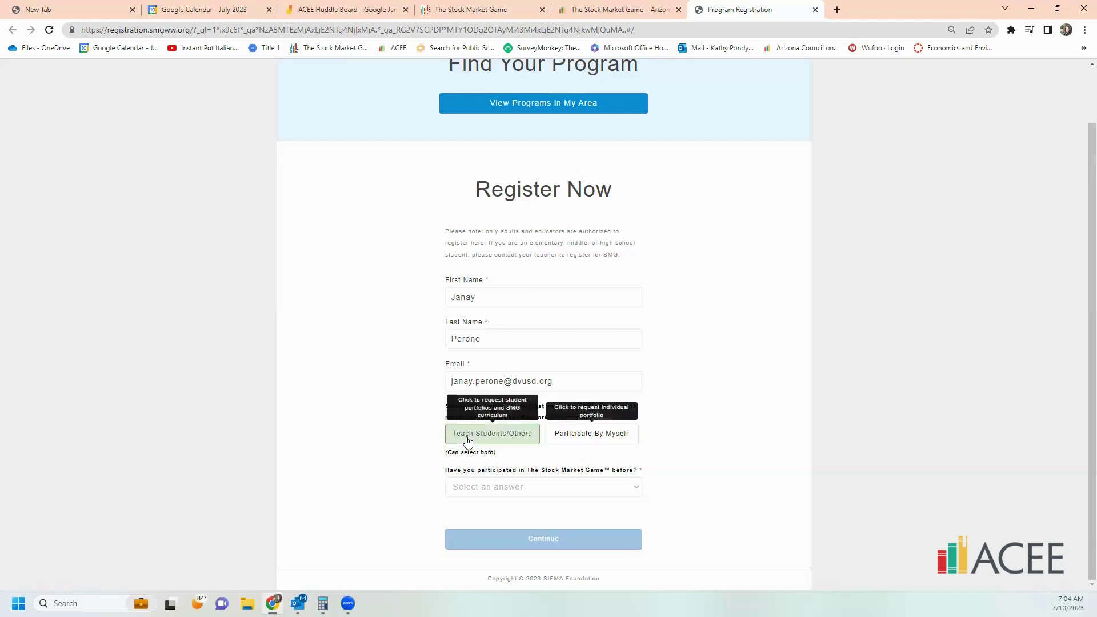
left_click(625, 489)
left_click(707, 440)
left_click(622, 486)
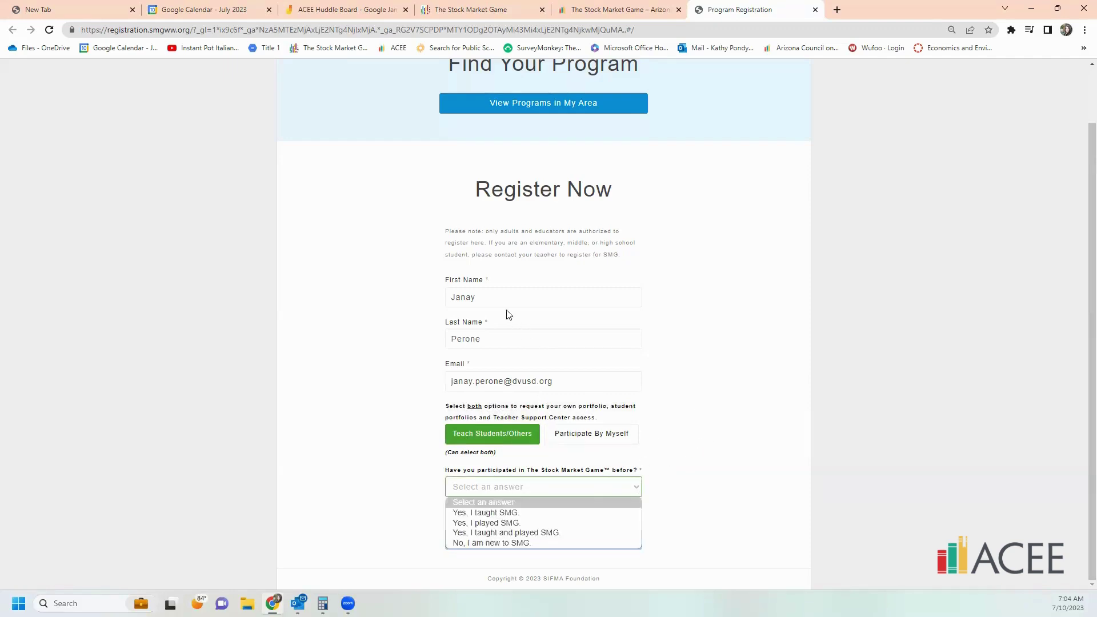
left_click(491, 543)
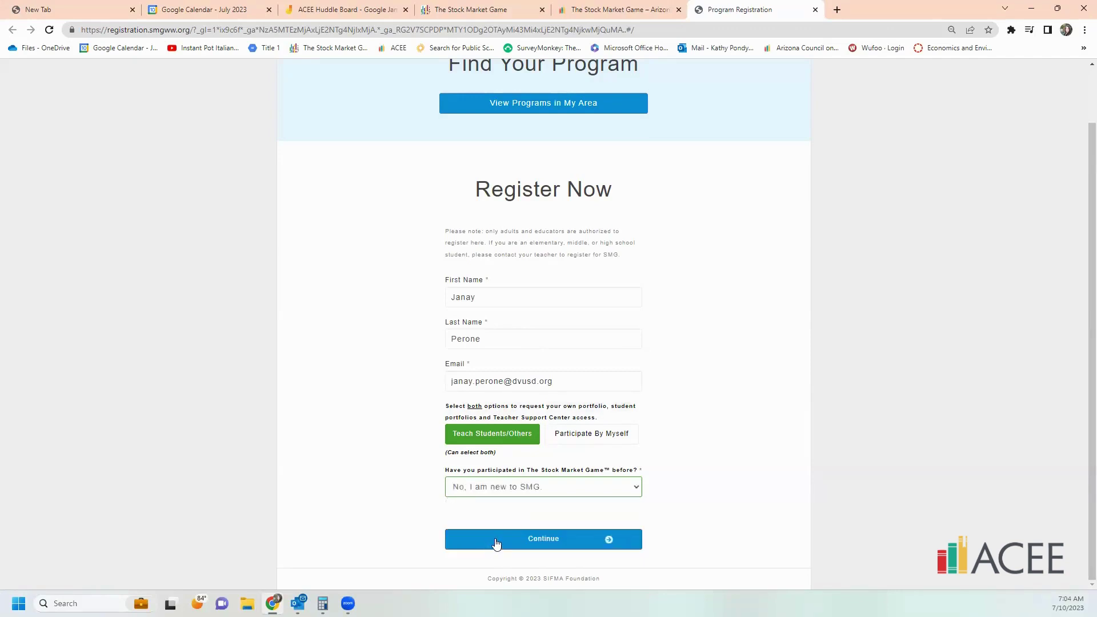
left_click(562, 539)
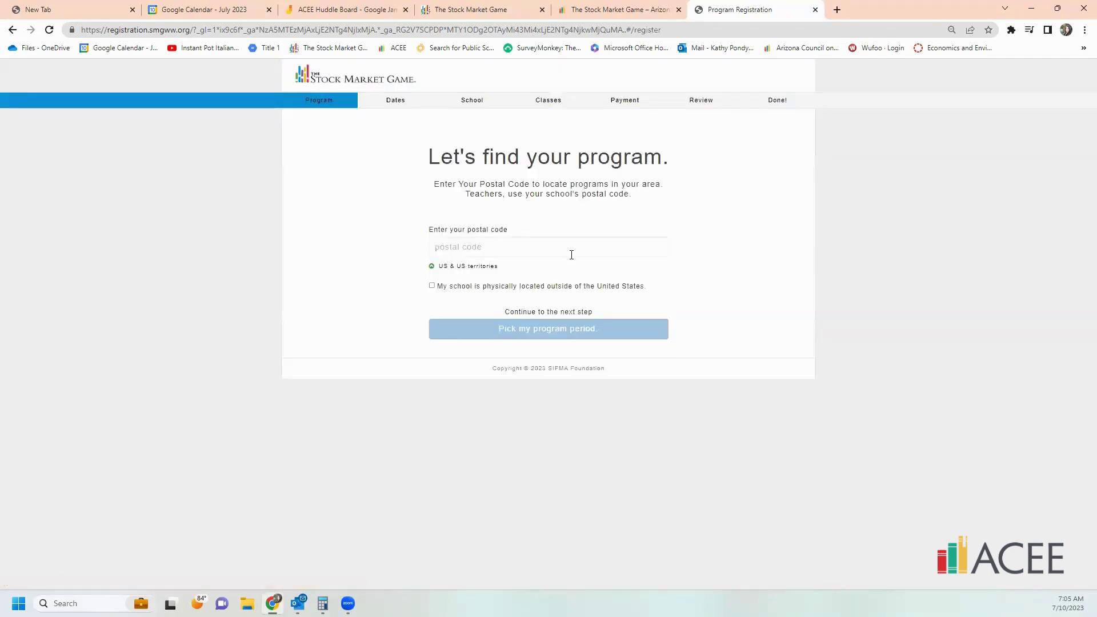
left_click(575, 249)
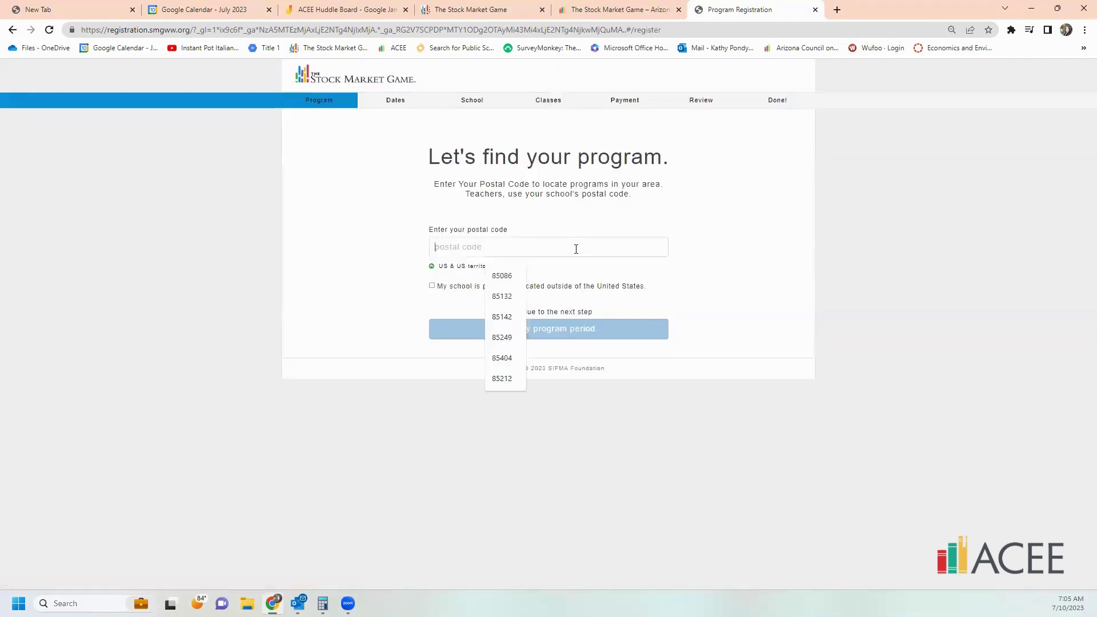
- Enter postal code 85086, select the Arizona Stock Market Game, and proceed to the program period
key("Up")
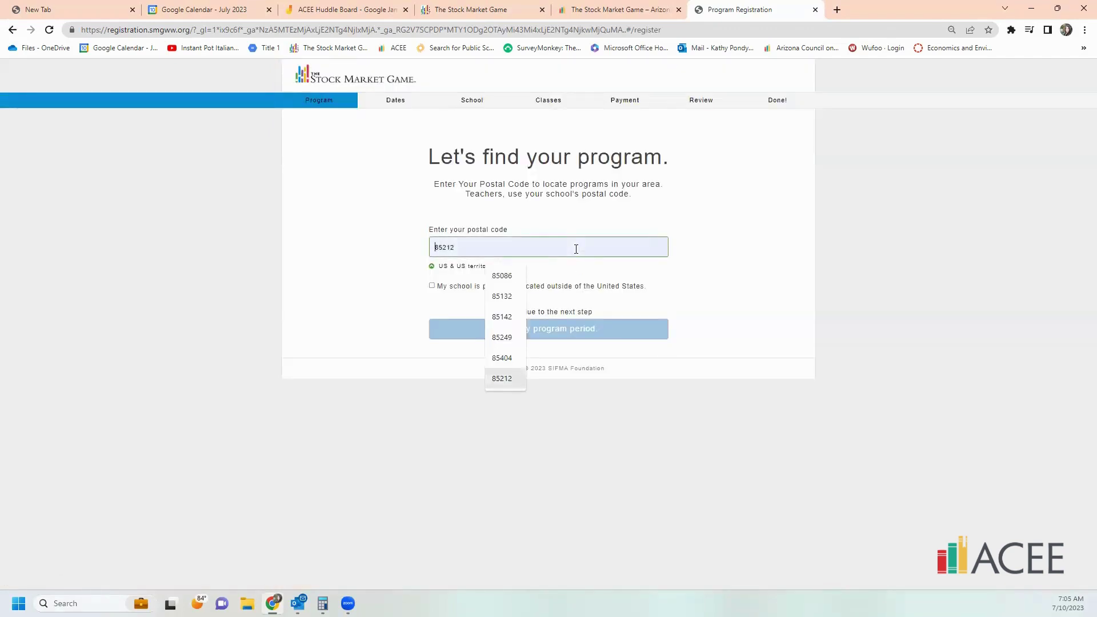
left_click(501, 275)
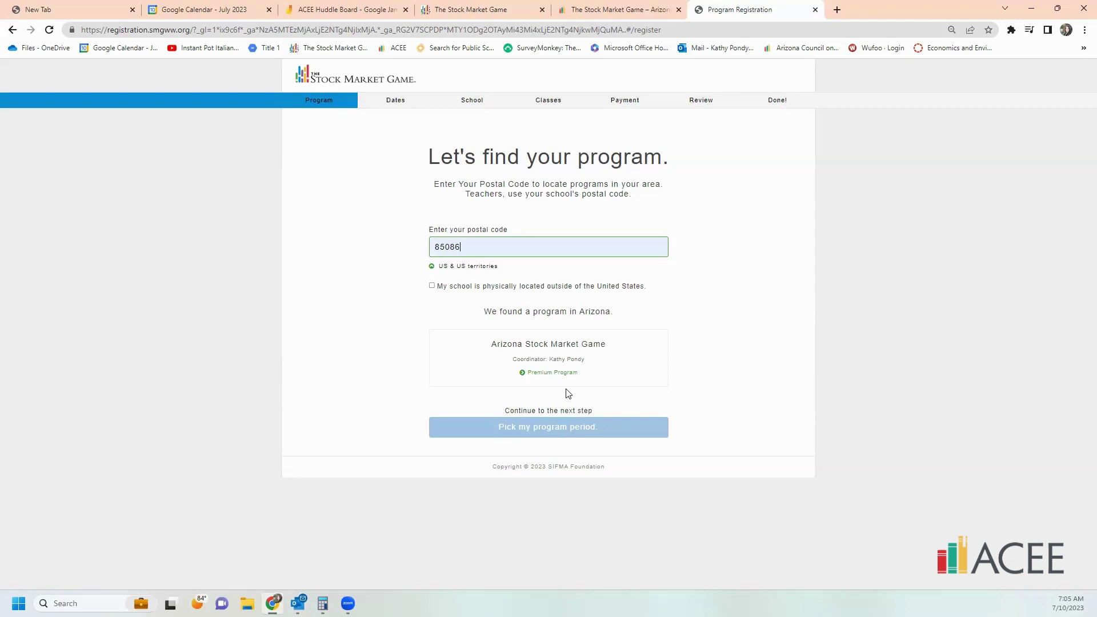
left_click(540, 355)
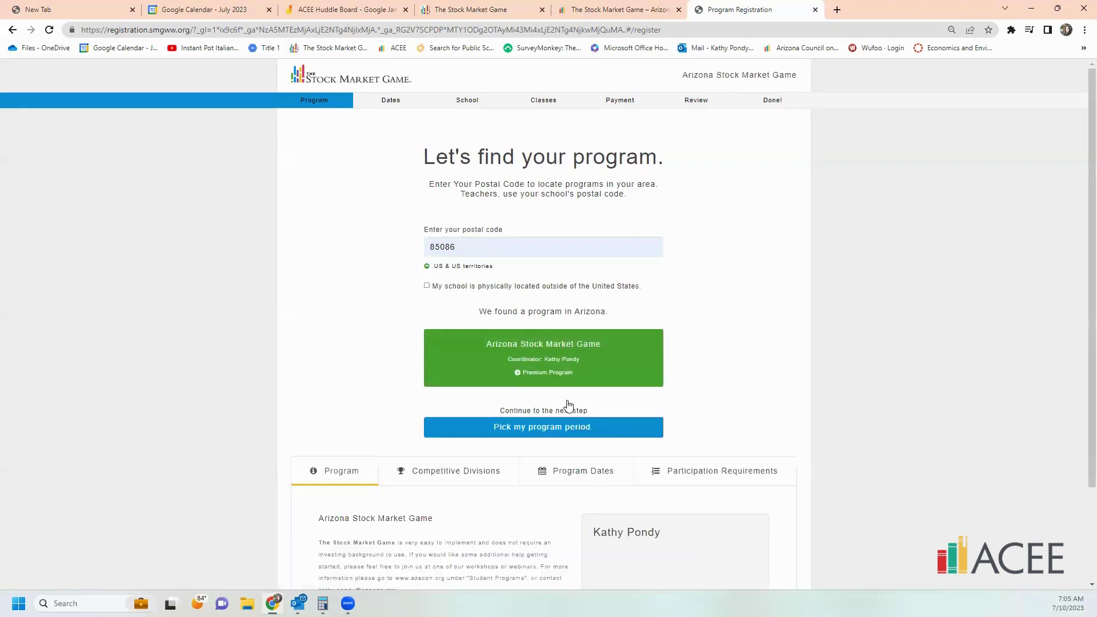
left_click(619, 437)
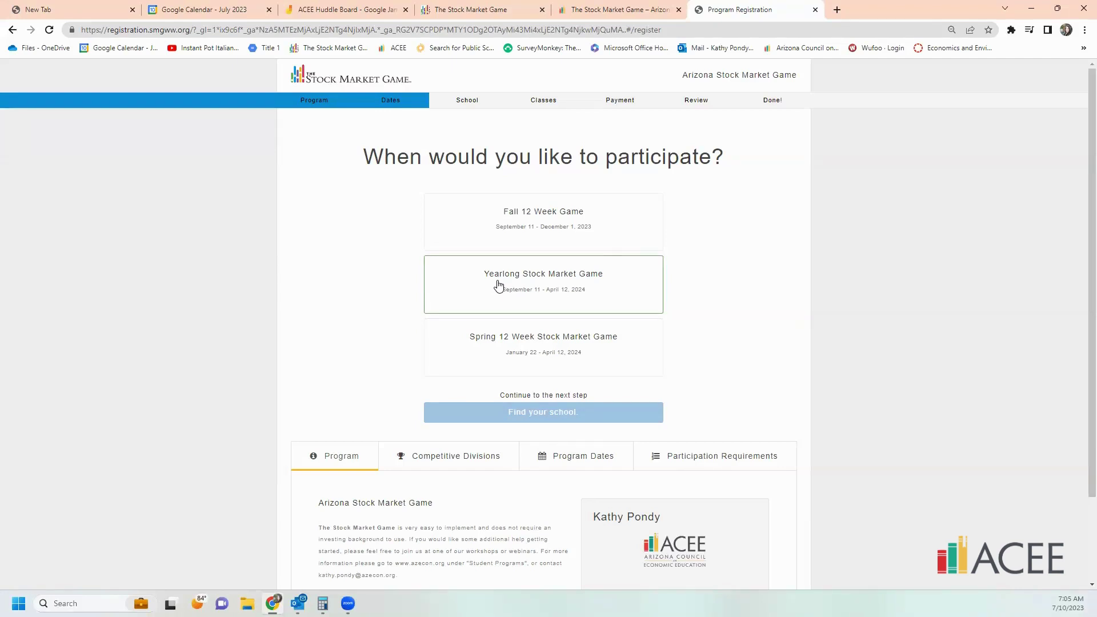
- Select the Fall 12 Week Game and continue to finding the school
left_click(603, 228)
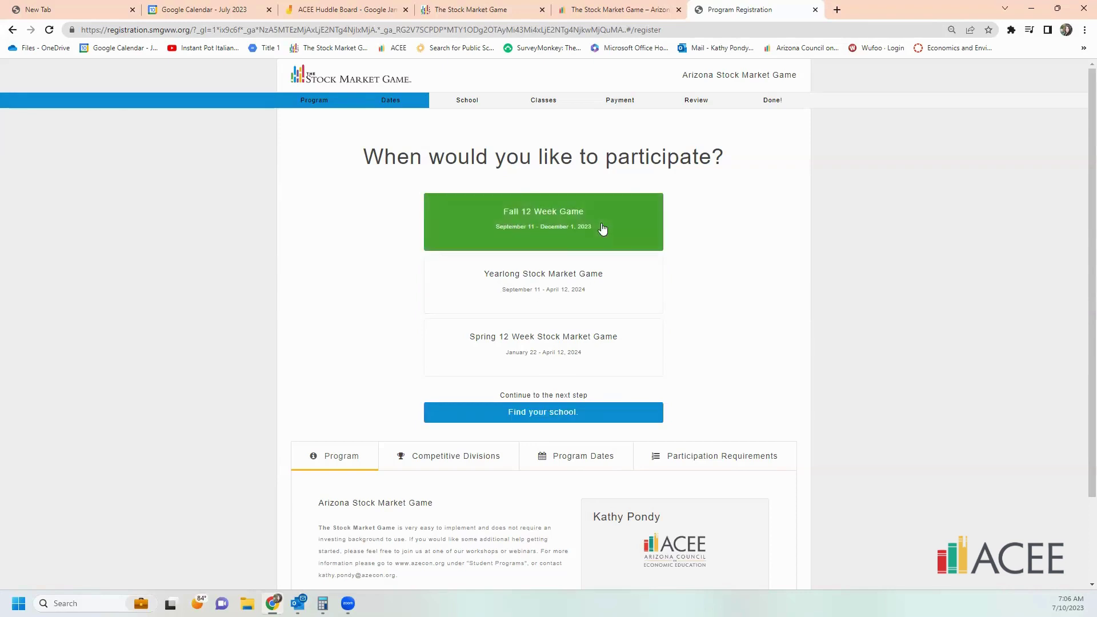
left_click(595, 414)
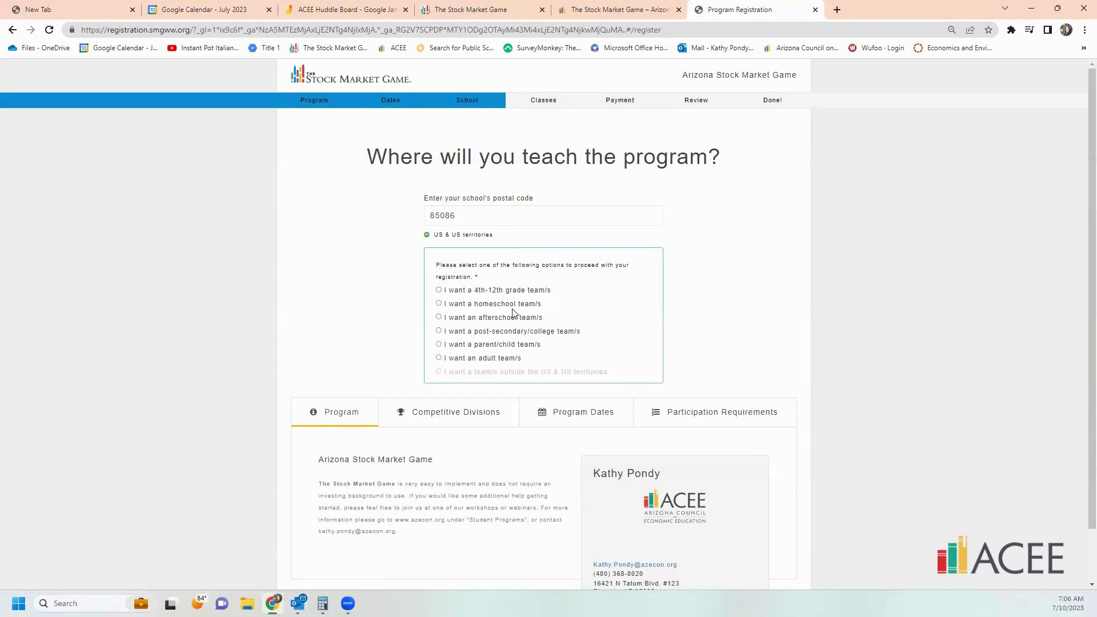
- Register for 4th–12th grade teams and pick Boulder Creek High School from the public school list
left_click(439, 290)
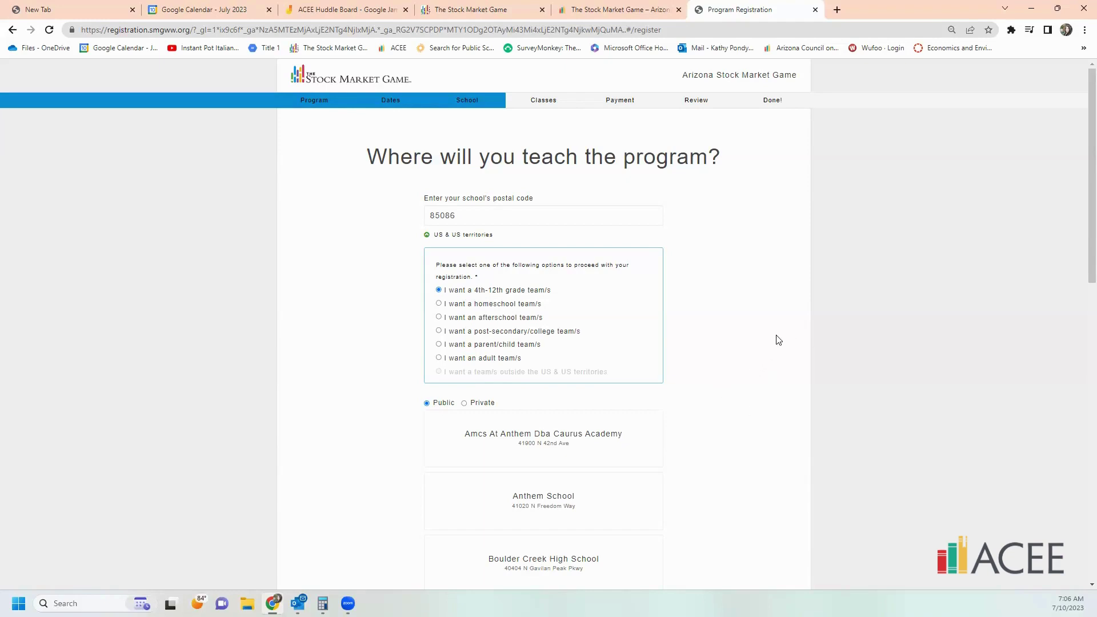
scroll(739, 426, "down", 1)
scroll(740, 426, "down", 4)
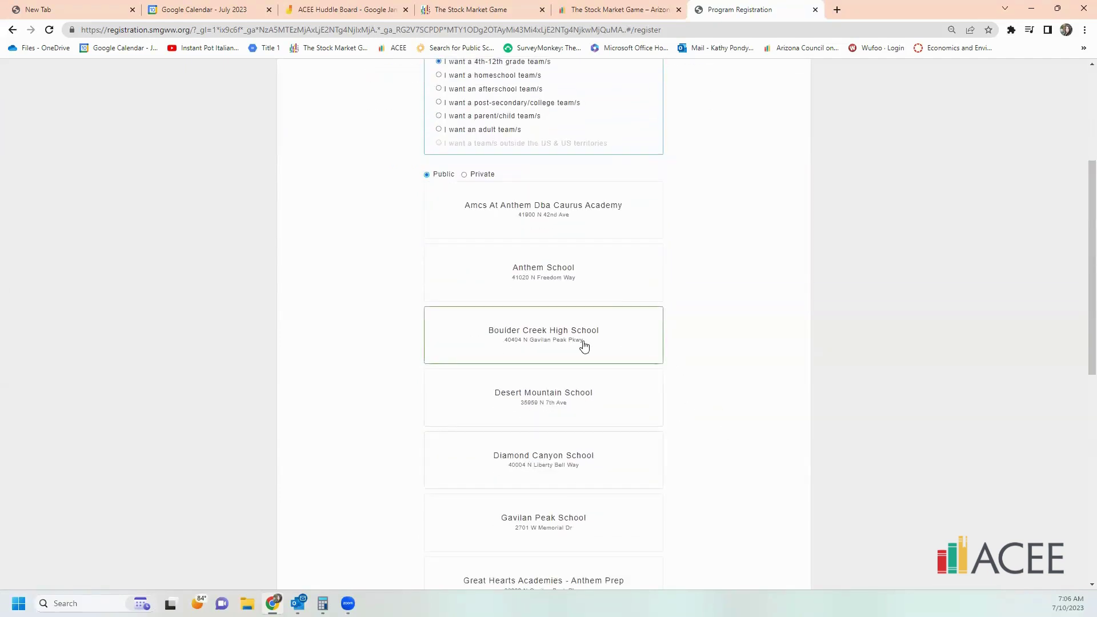
scroll(604, 374, "down", 5)
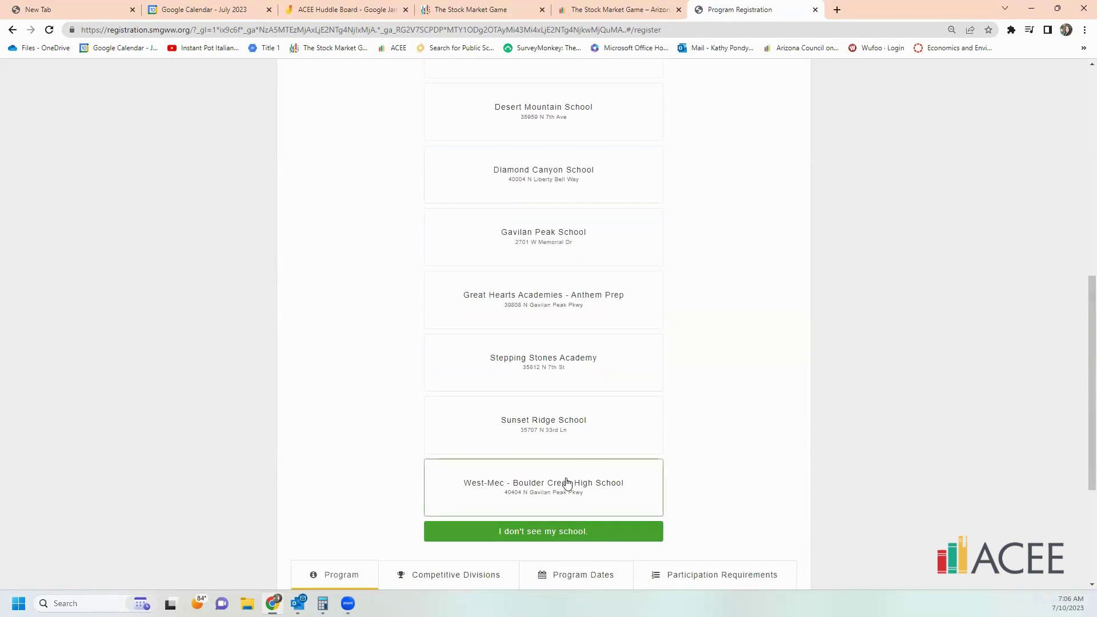
scroll(583, 407, "up", 4)
left_click(557, 277)
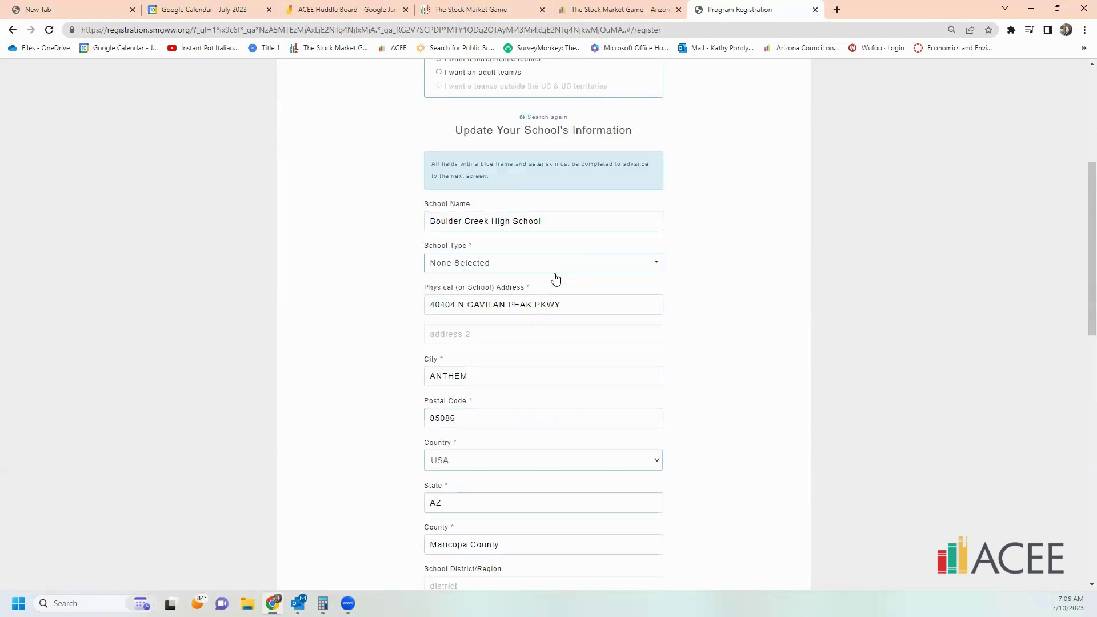
- Choose High School in the School Type dropdown of the school information form
left_click(603, 263)
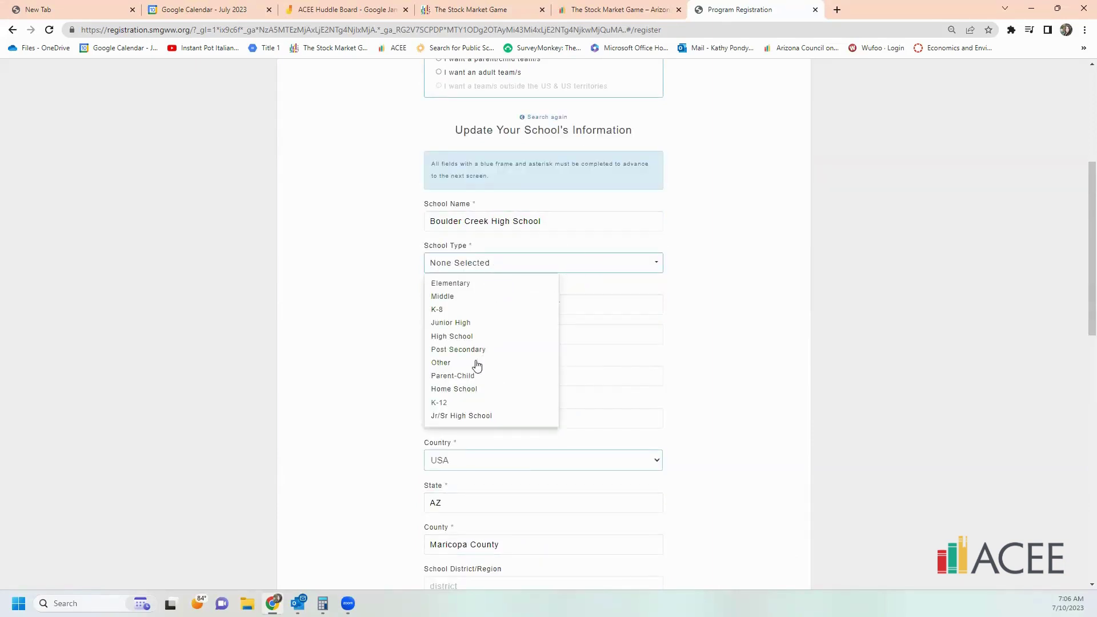
left_click(467, 337)
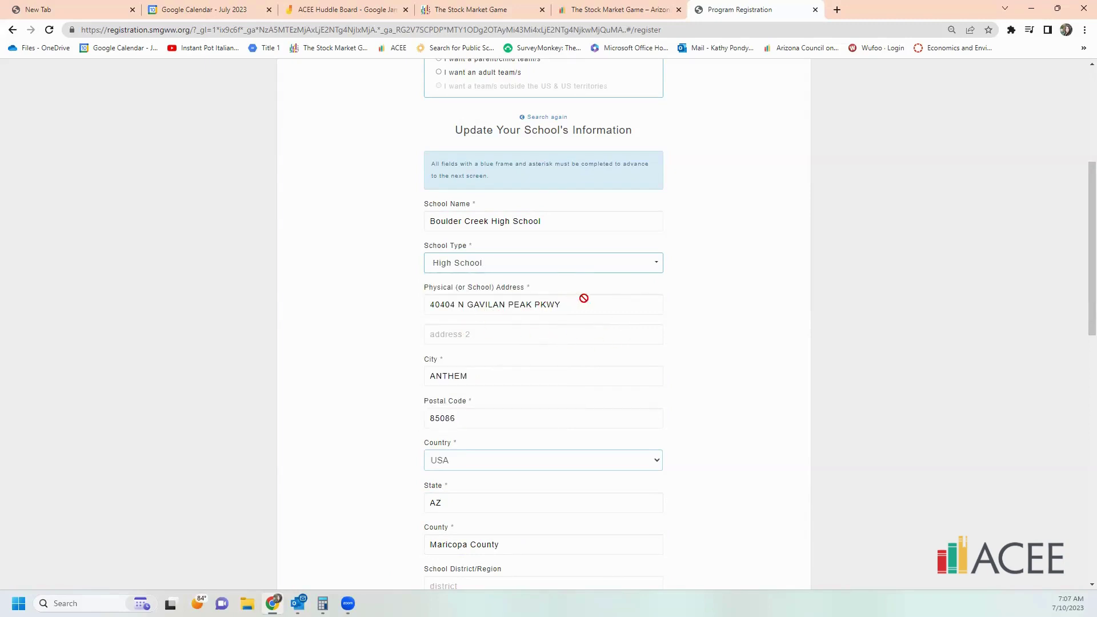
scroll(627, 350, "down", 3)
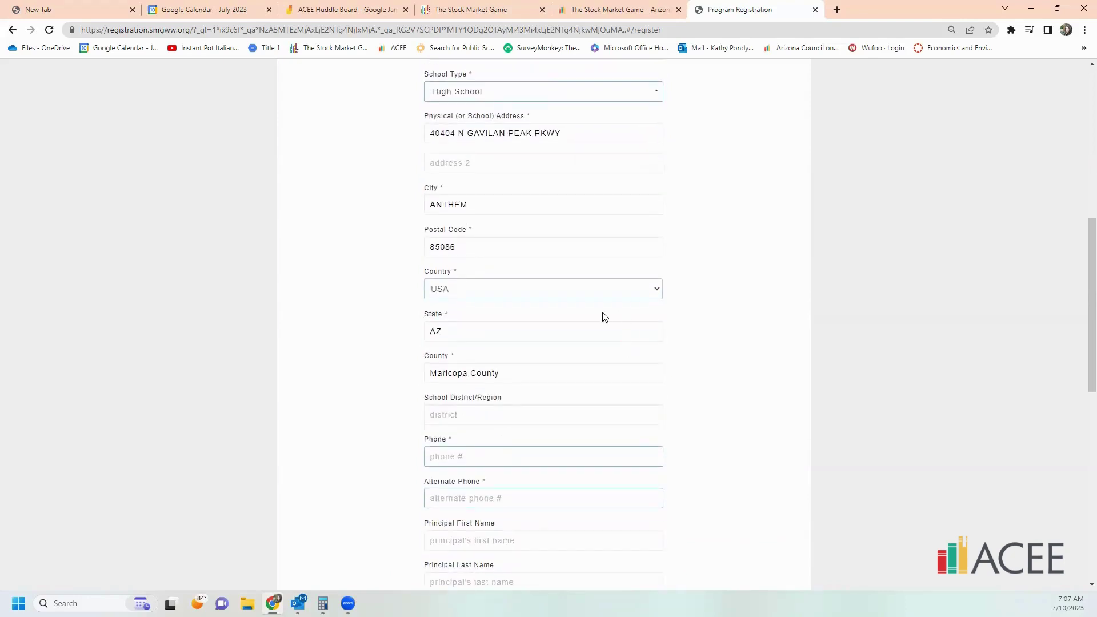
scroll(602, 316, "down", 2)
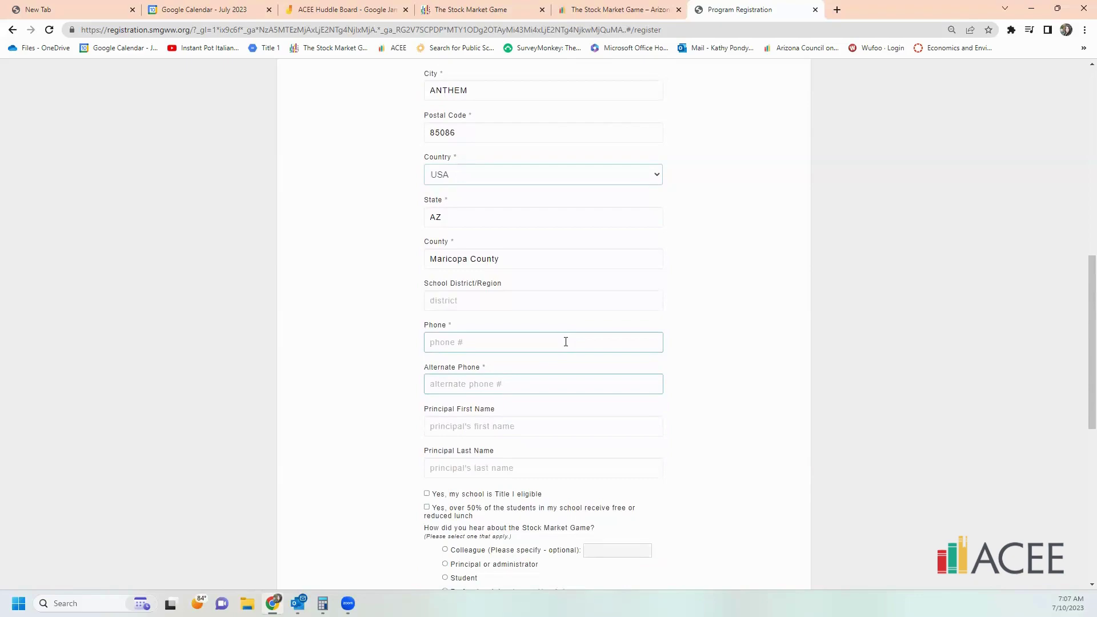
scroll(566, 343, "down", 8)
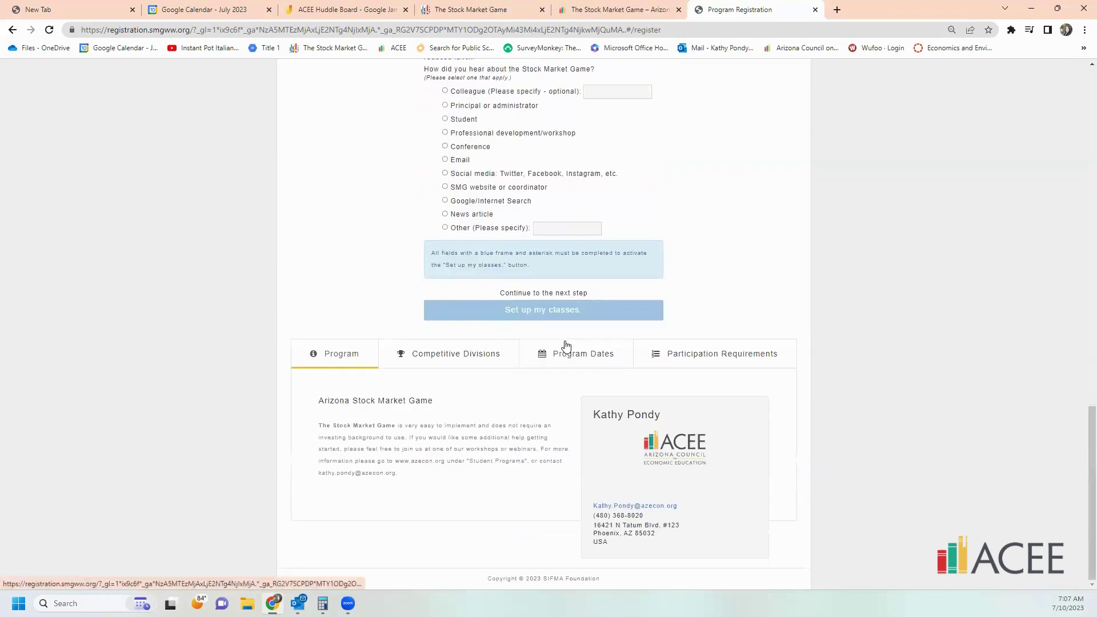
scroll(565, 344, "up", 7)
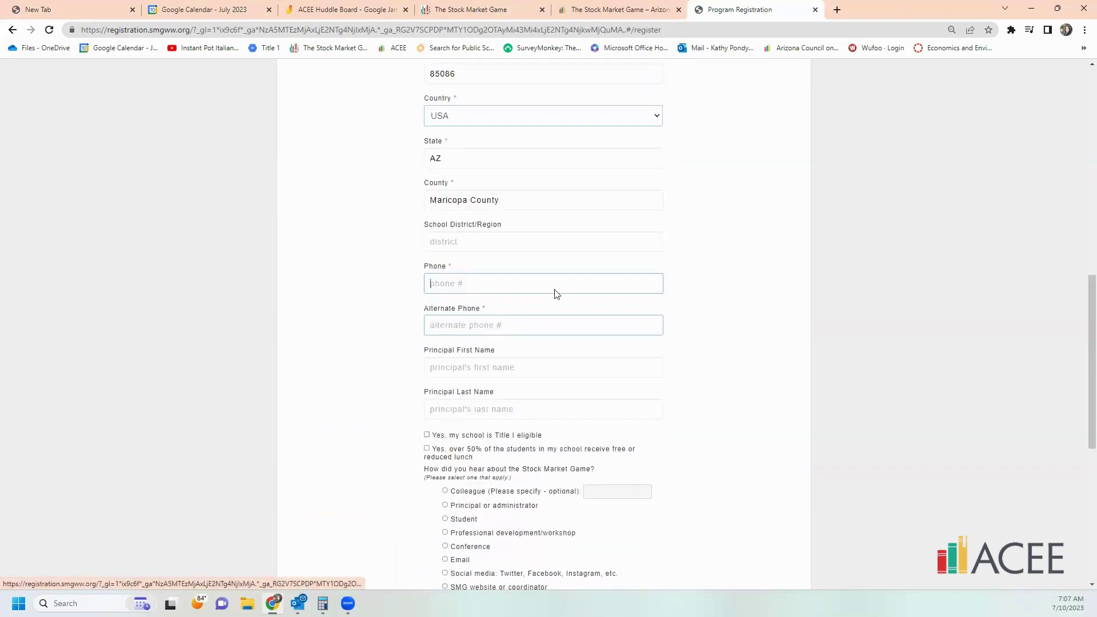
- Enter the school's phone and alternate phone numbers
left_click(517, 275)
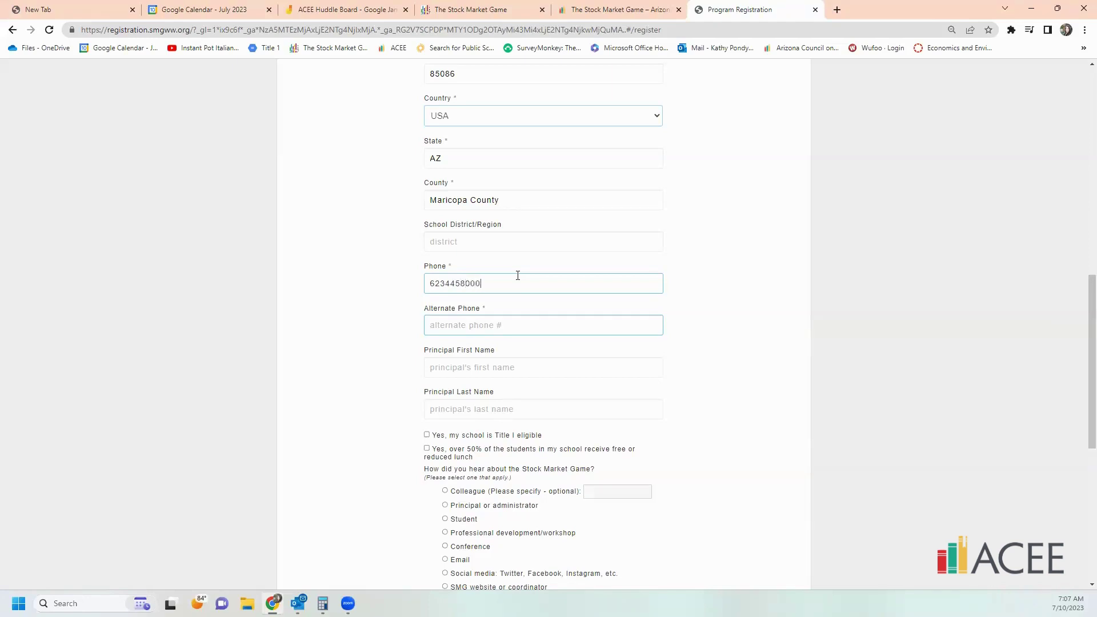
left_click(544, 330)
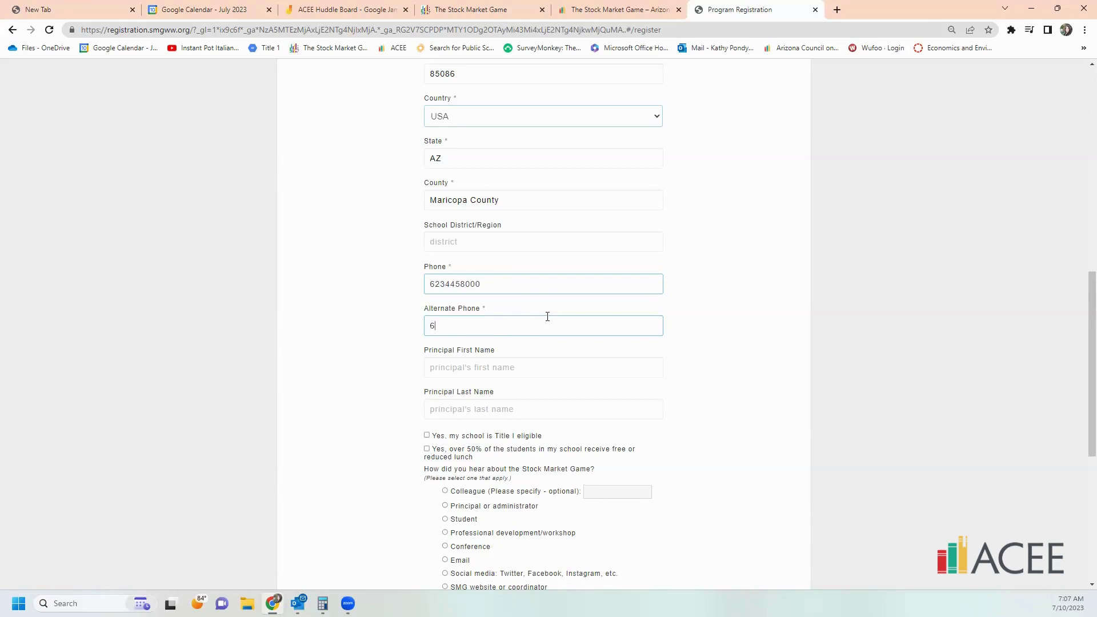
- Fill in the principal's first and last name
left_click(537, 364)
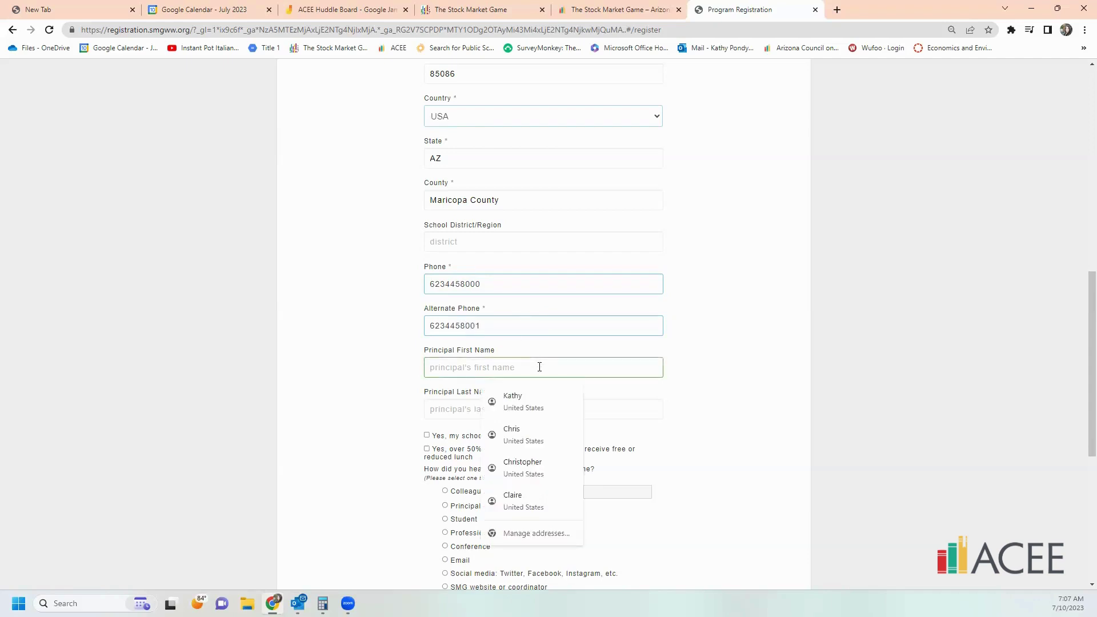
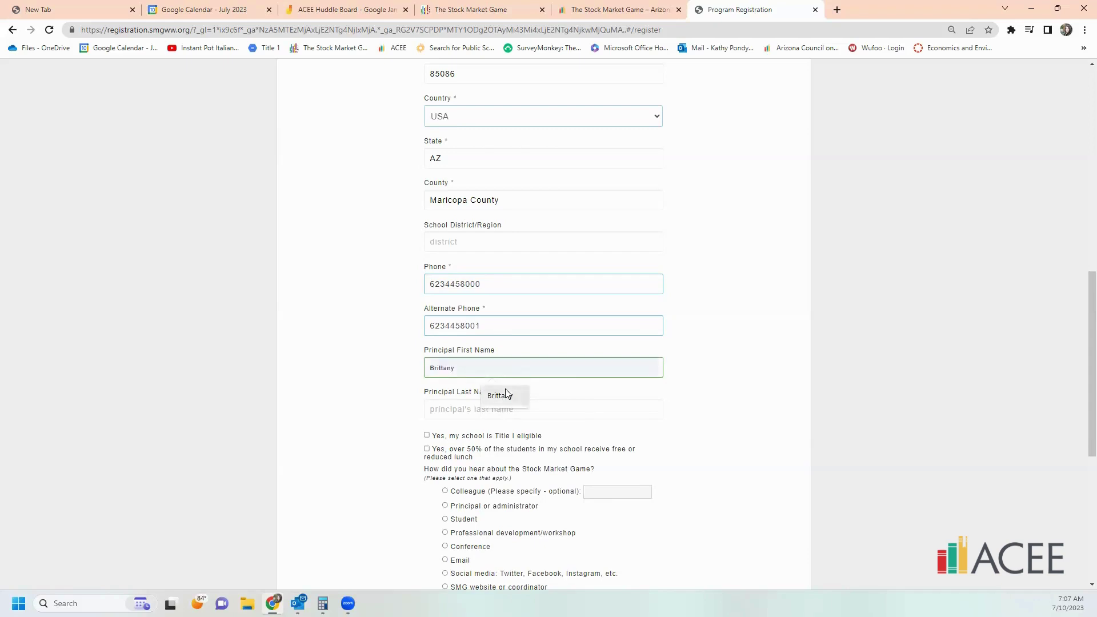
left_click(499, 395)
left_click(492, 411)
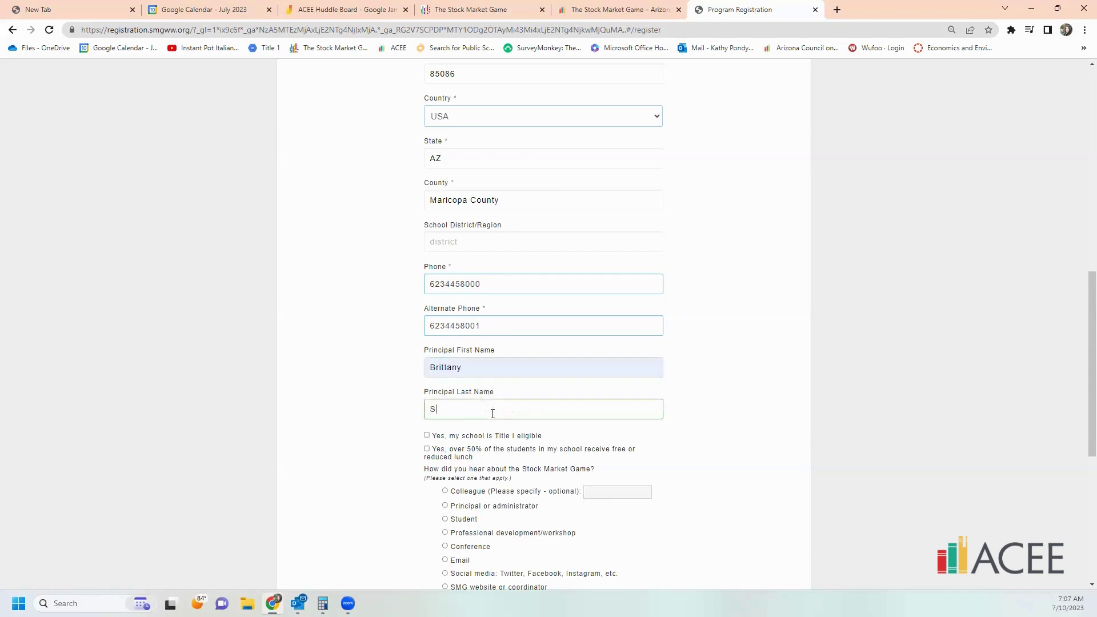
scroll(592, 381, "down", 2)
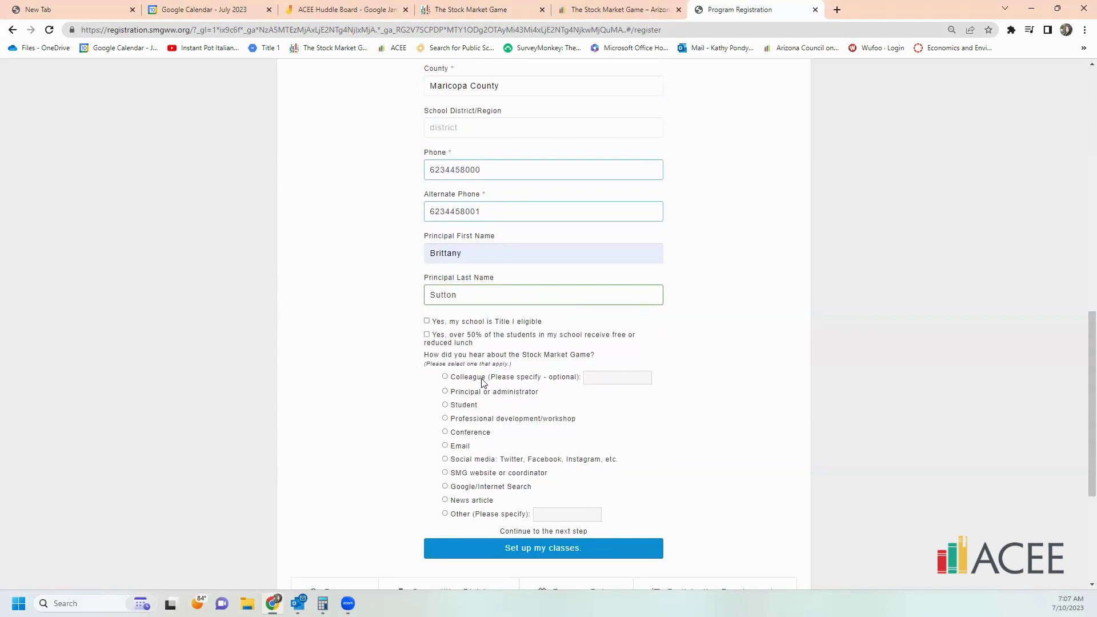
- Mark Colleague as the referral source, enter the colleague's name, and continue to class setup
left_click(450, 379)
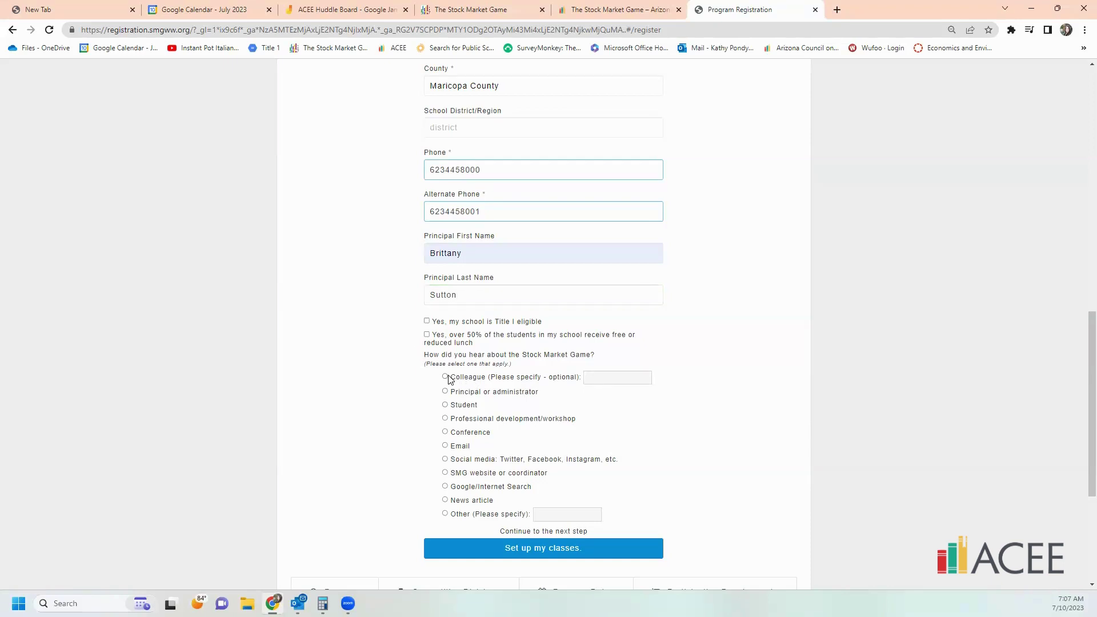
left_click(445, 377)
left_click(630, 378)
scroll(622, 337, "up", 1)
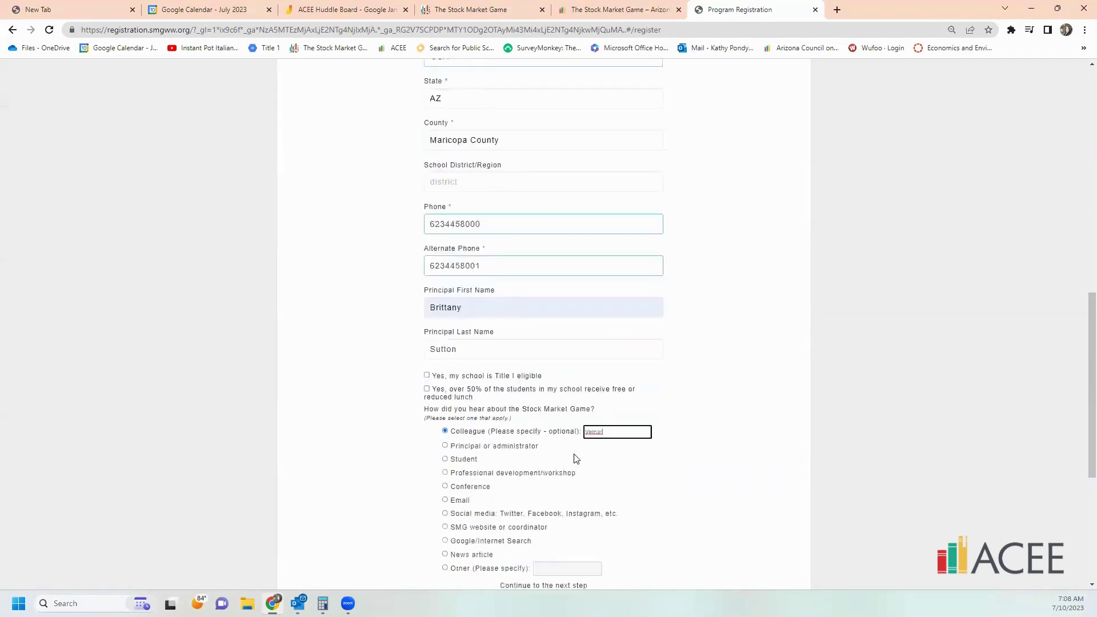
scroll(575, 458, "down", 2)
left_click(554, 497)
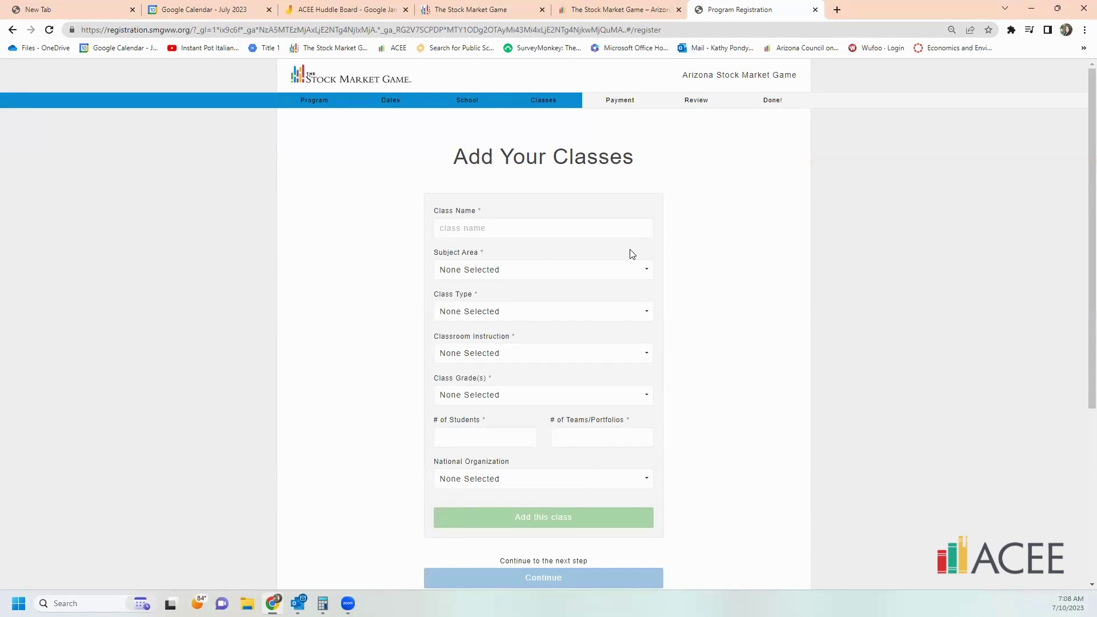
- Name the class 'Economics Period 1' and choose Economics as its subject area
left_click(520, 228)
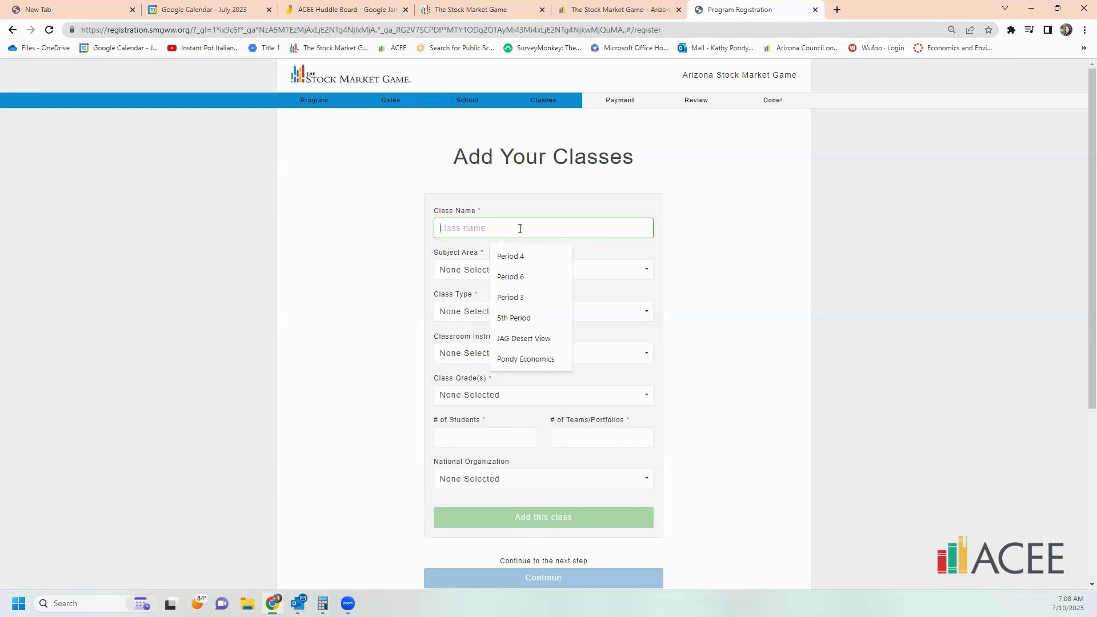
type("Econ")
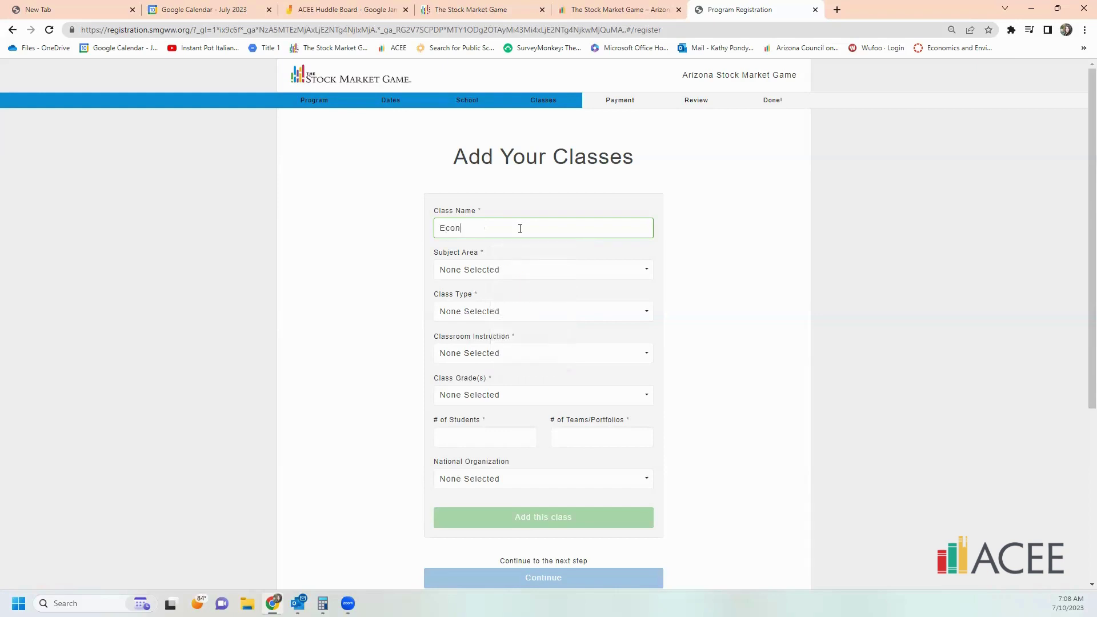
type("omics Period")
key("BackSpace")
key("BackSpace")
type("d 1")
left_click(493, 270)
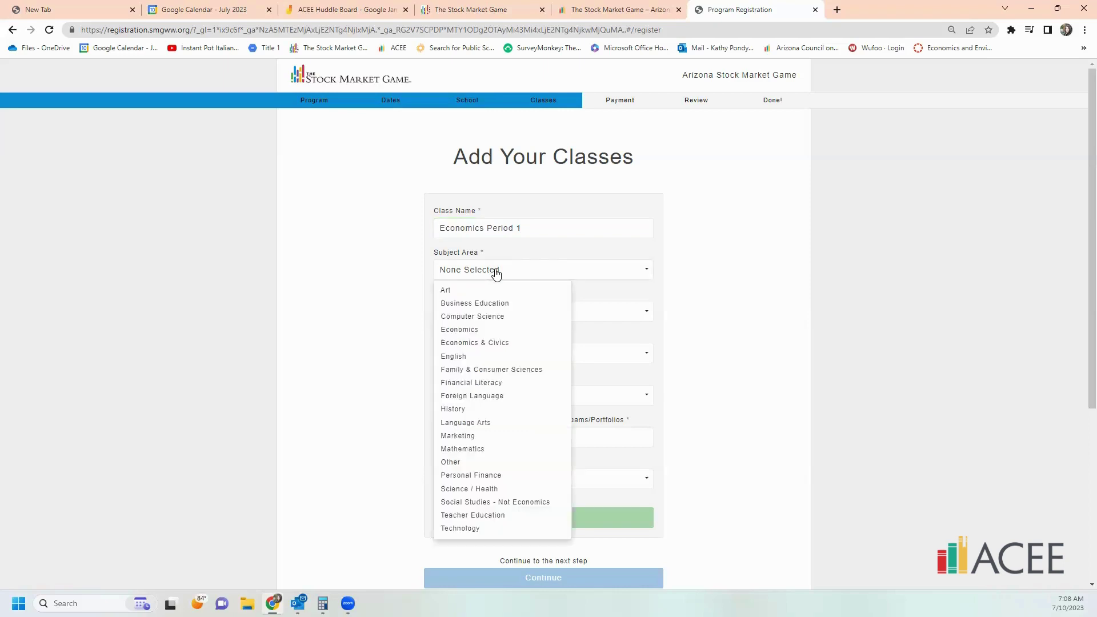
left_click(482, 330)
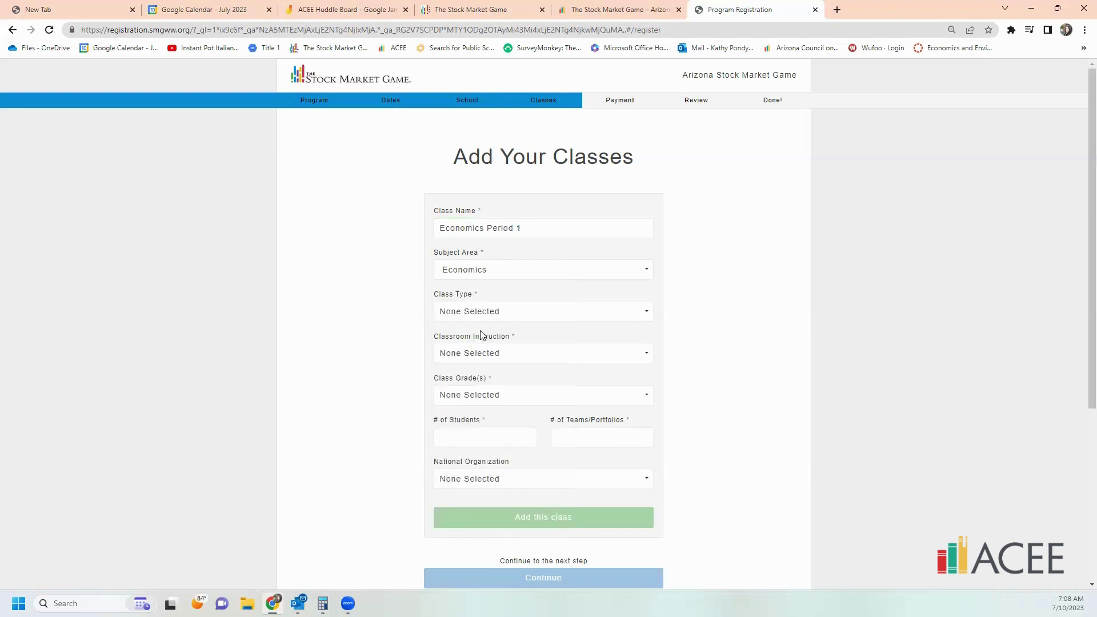
- Set the class to General Education, In-Person, grade 12, with 35 students and 12 teams
left_click(540, 313)
left_click(511, 333)
left_click(553, 354)
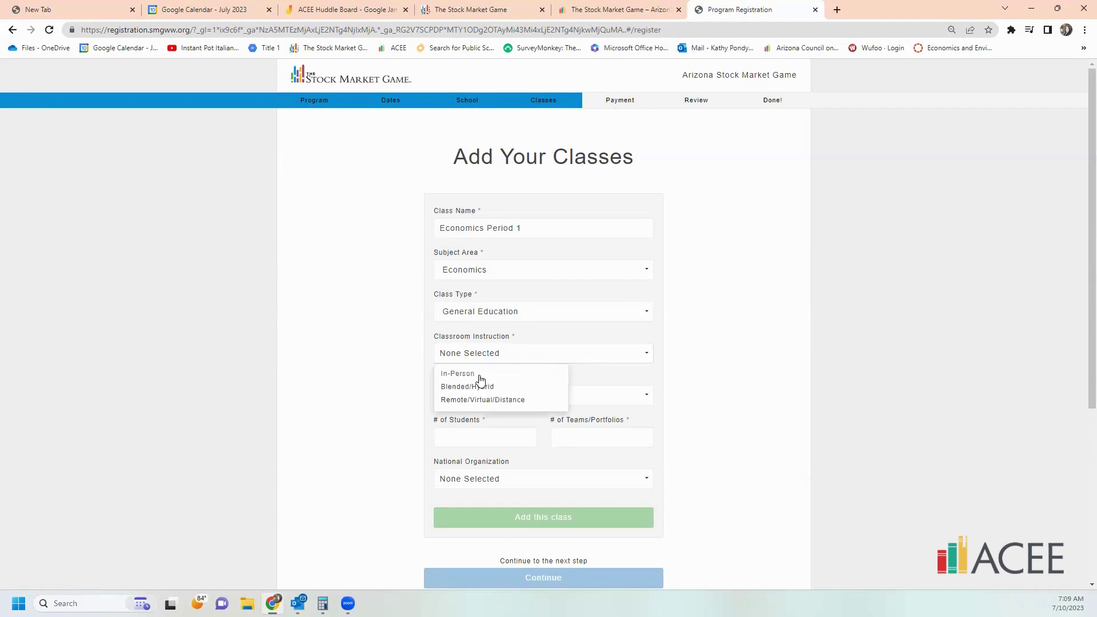
left_click(460, 374)
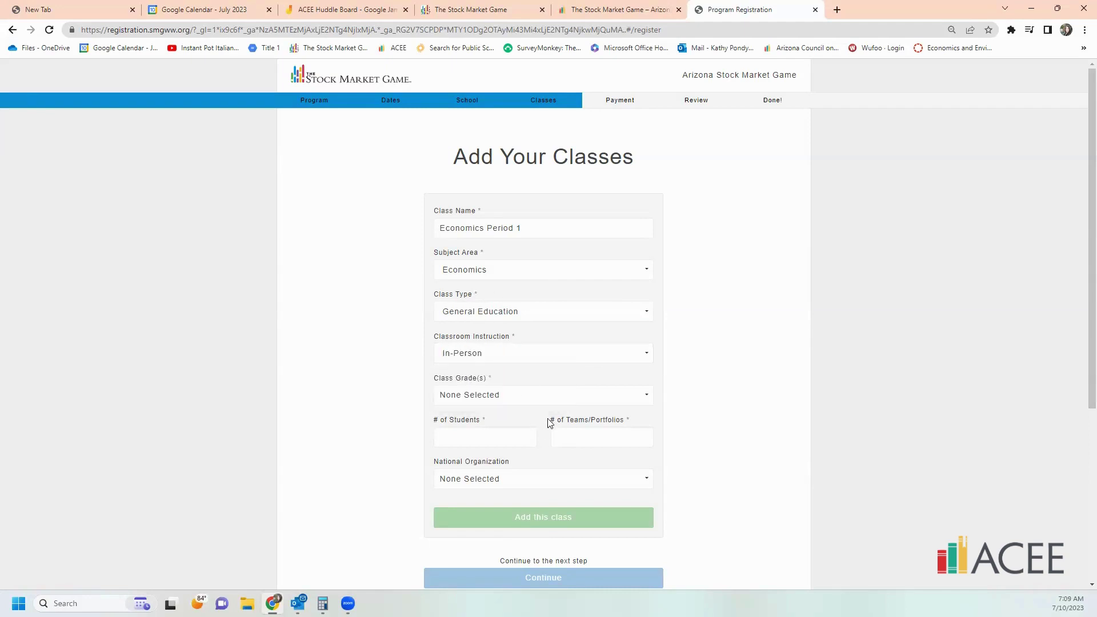
left_click(557, 401)
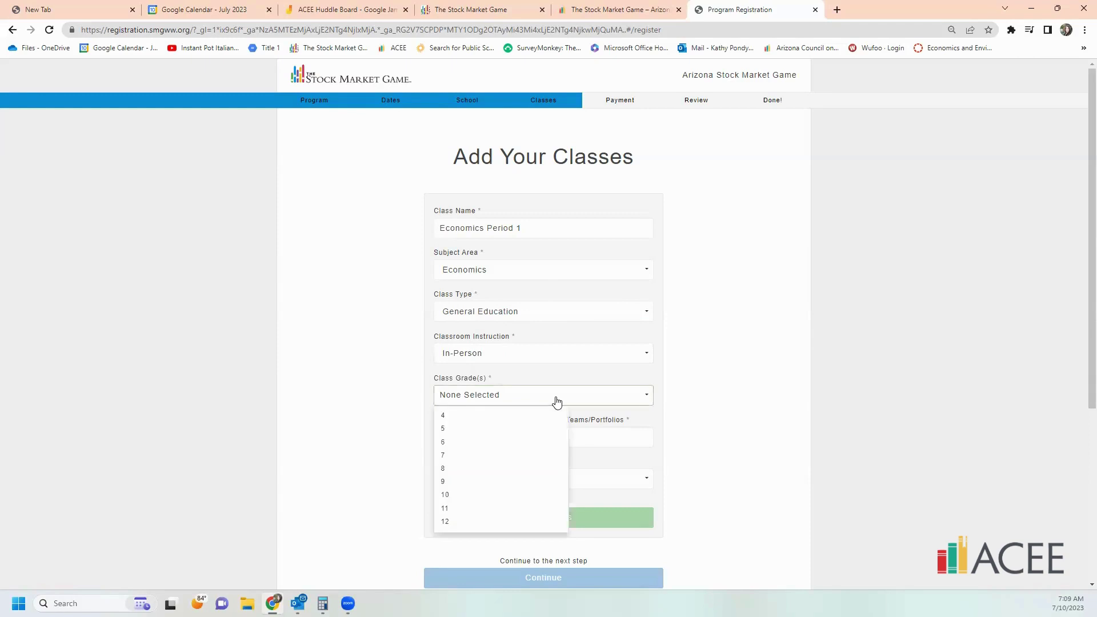
left_click(478, 522)
left_click(713, 462)
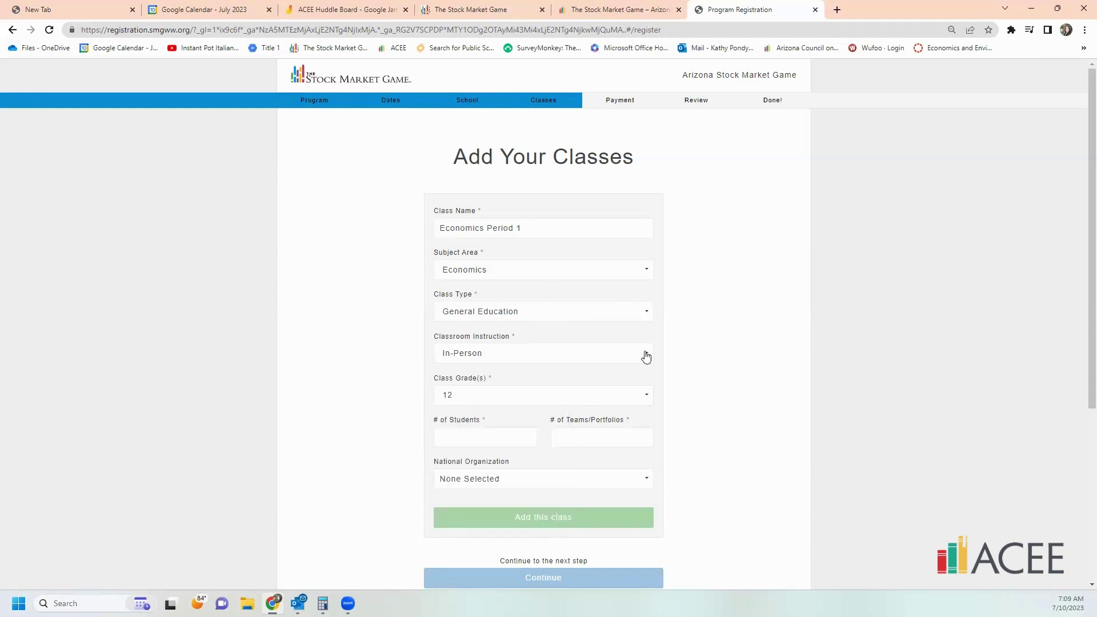
left_click(474, 435)
type("35")
left_click(573, 440)
type("12")
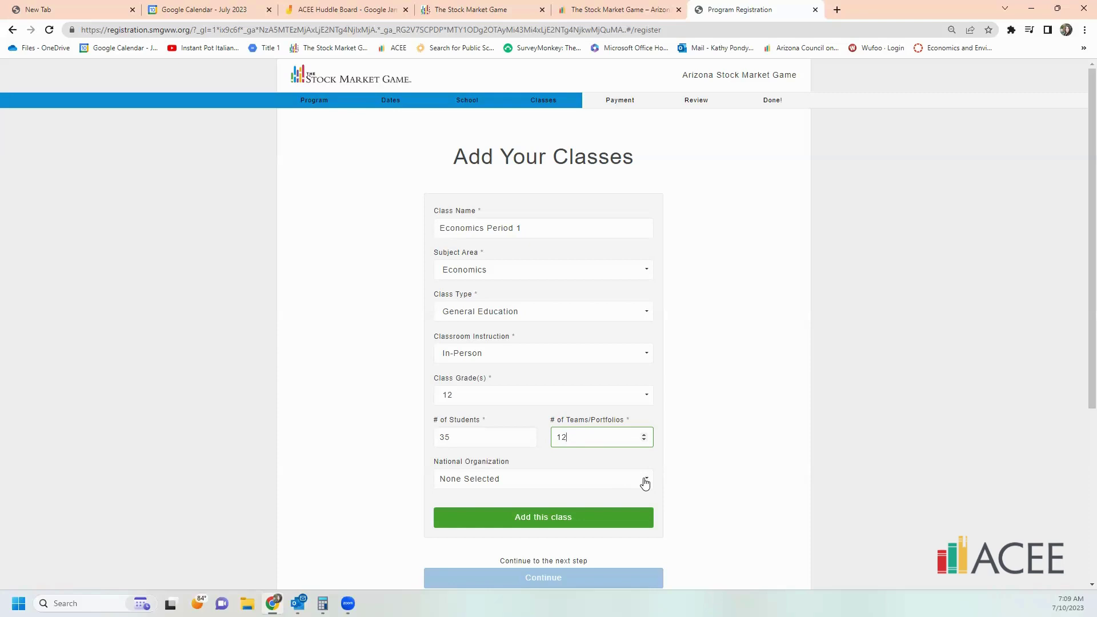
- Set National Organization to ***NONE, add the class, and discard the empty second class form
left_click(645, 483)
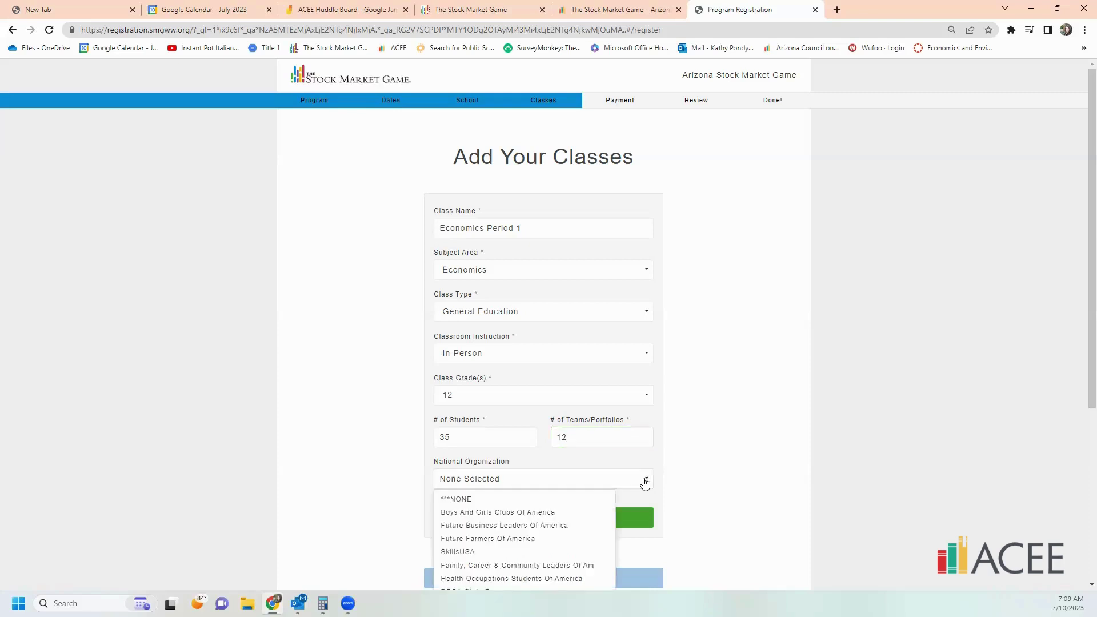
scroll(685, 455, "down", 1)
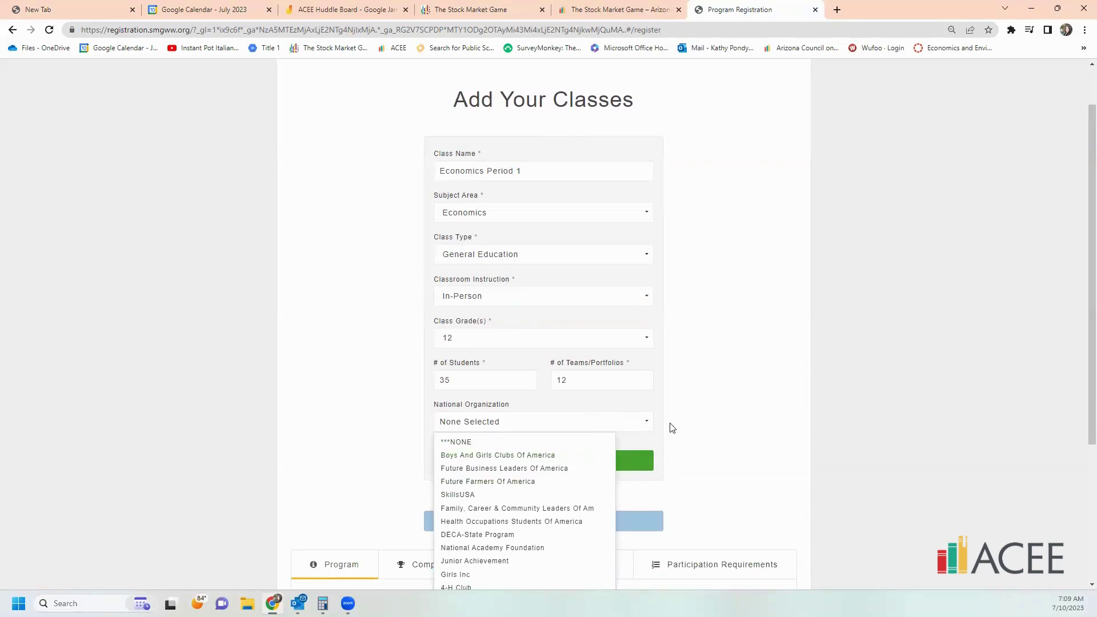
scroll(672, 428, "down", 2)
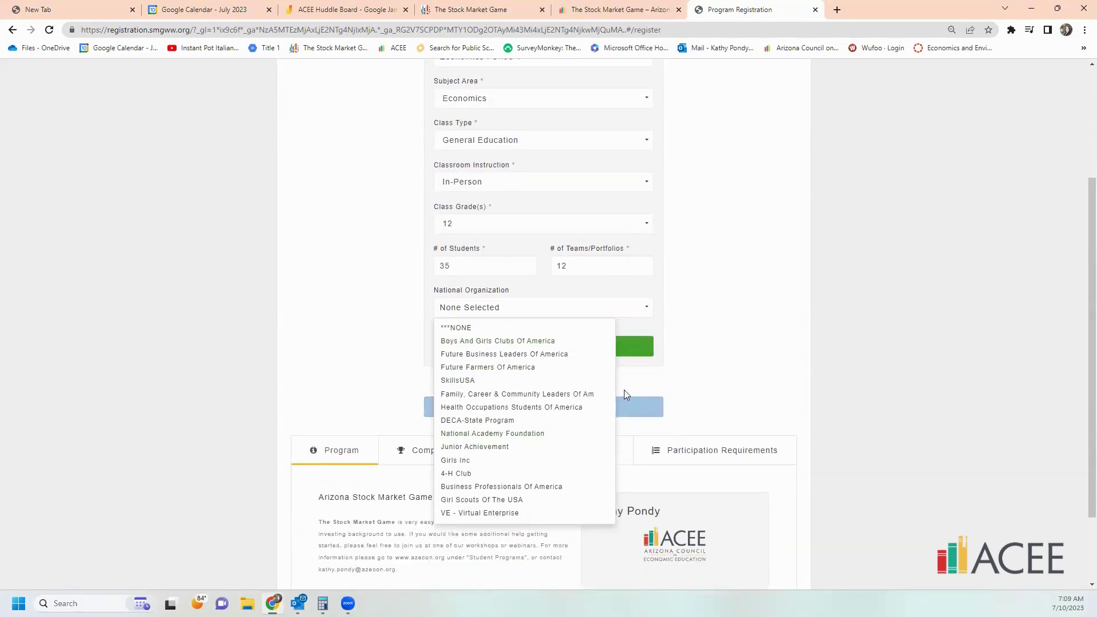
left_click(555, 330)
left_click(555, 346)
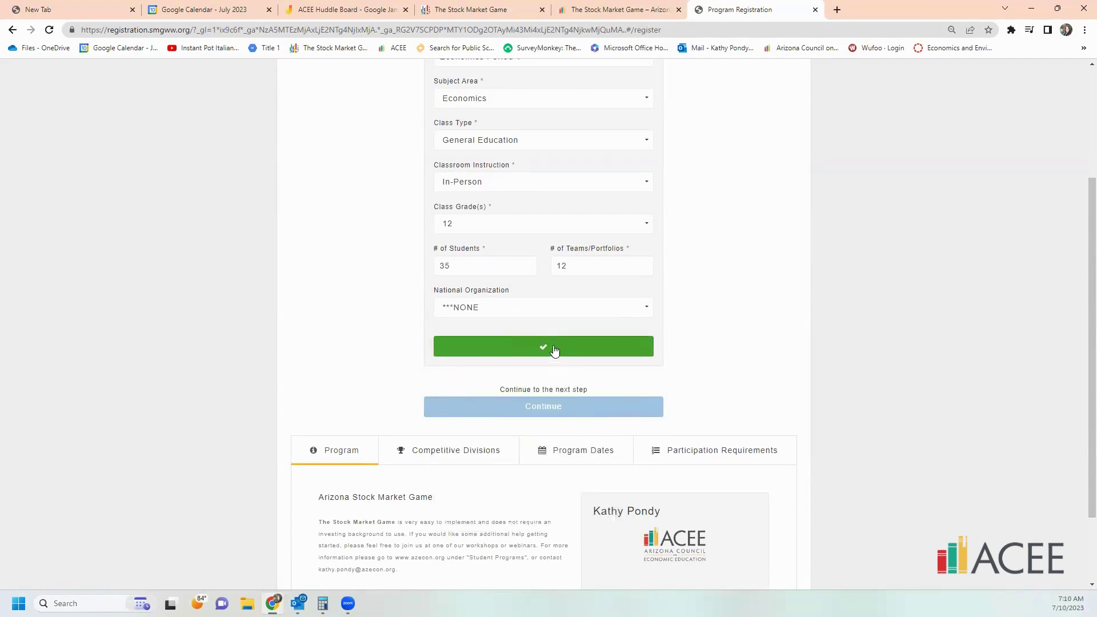
scroll(668, 345, "up", 2)
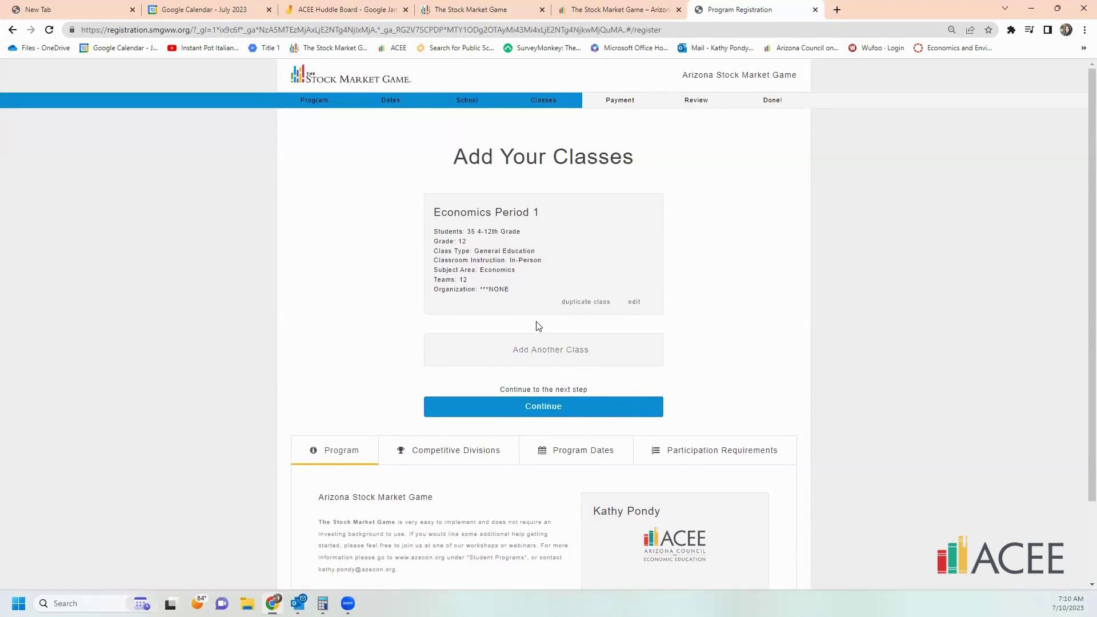
left_click(540, 351)
scroll(556, 446, "down", 2)
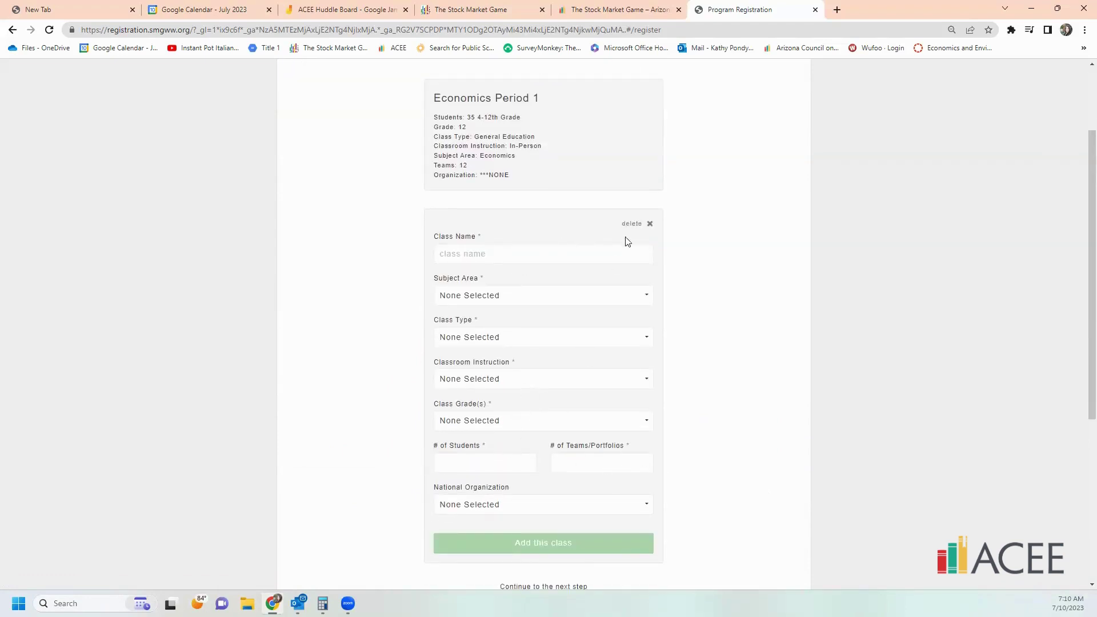
left_click(650, 223)
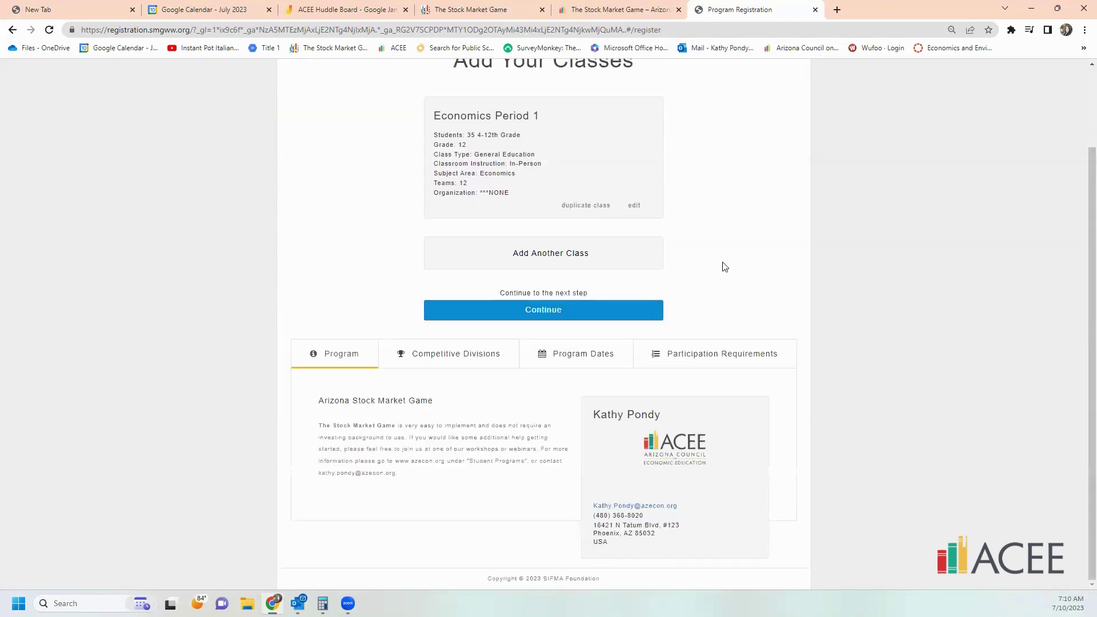
- Review the Competitive Divisions, Program Dates and Participation Requirements tabs, then continue to payment
scroll(521, 203, "up", 1)
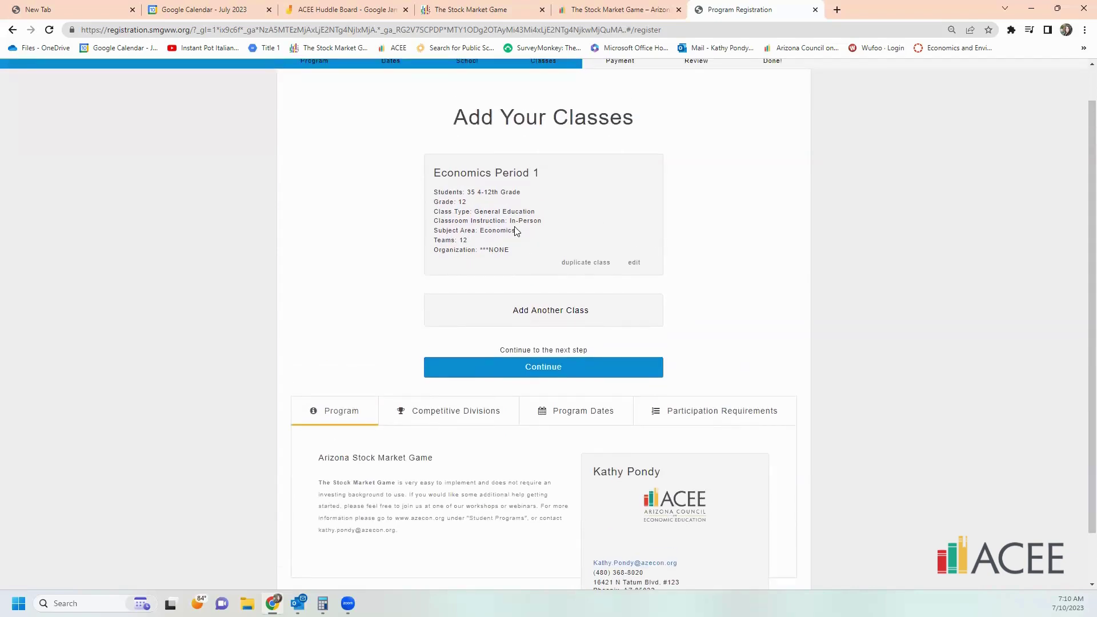
scroll(679, 479, "down", 1)
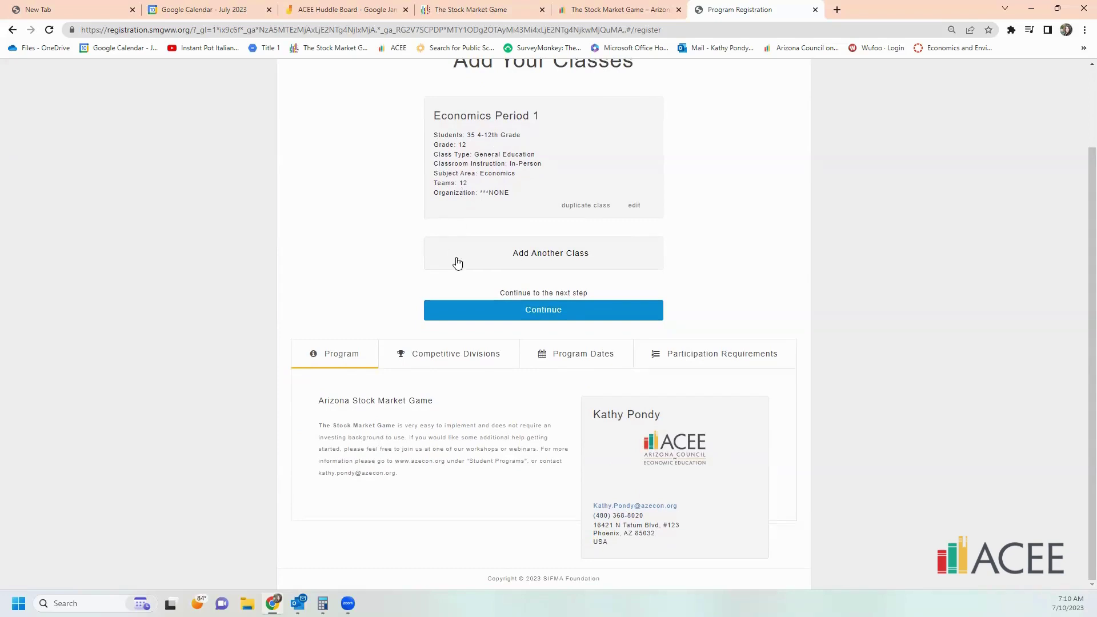
left_click(491, 359)
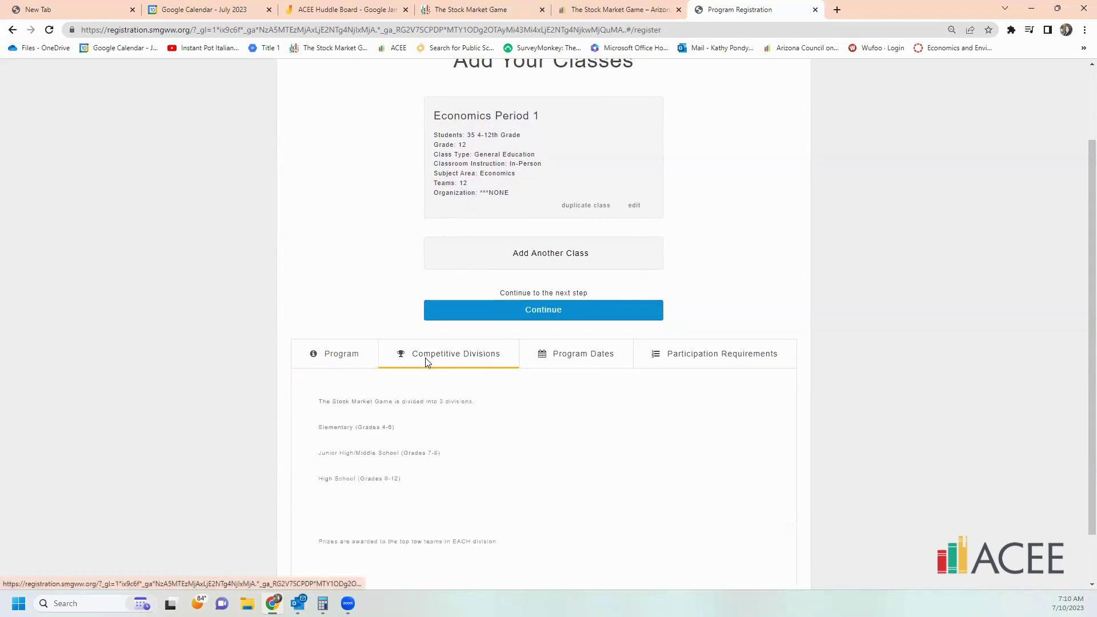
left_click(565, 357)
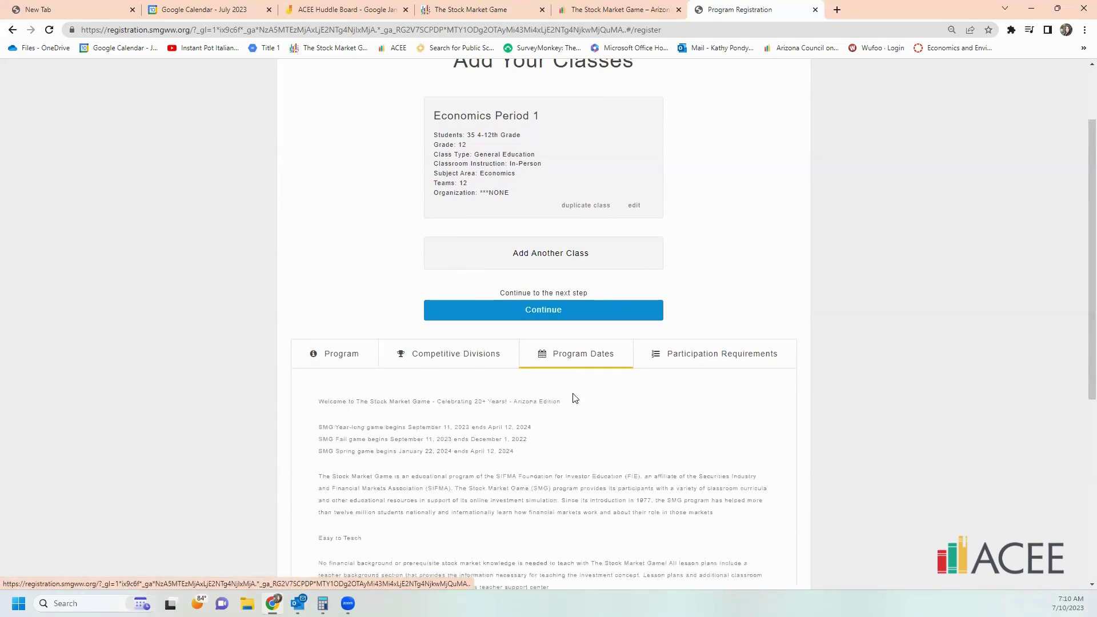
scroll(703, 316, "down", 1)
left_click(706, 303)
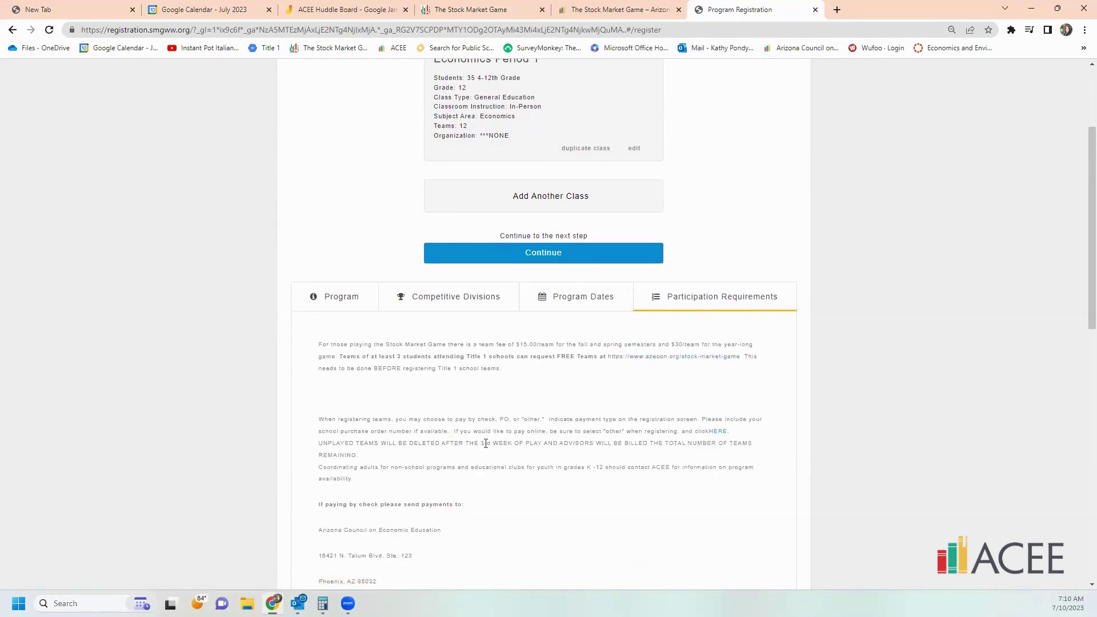
scroll(485, 443, "up", 1)
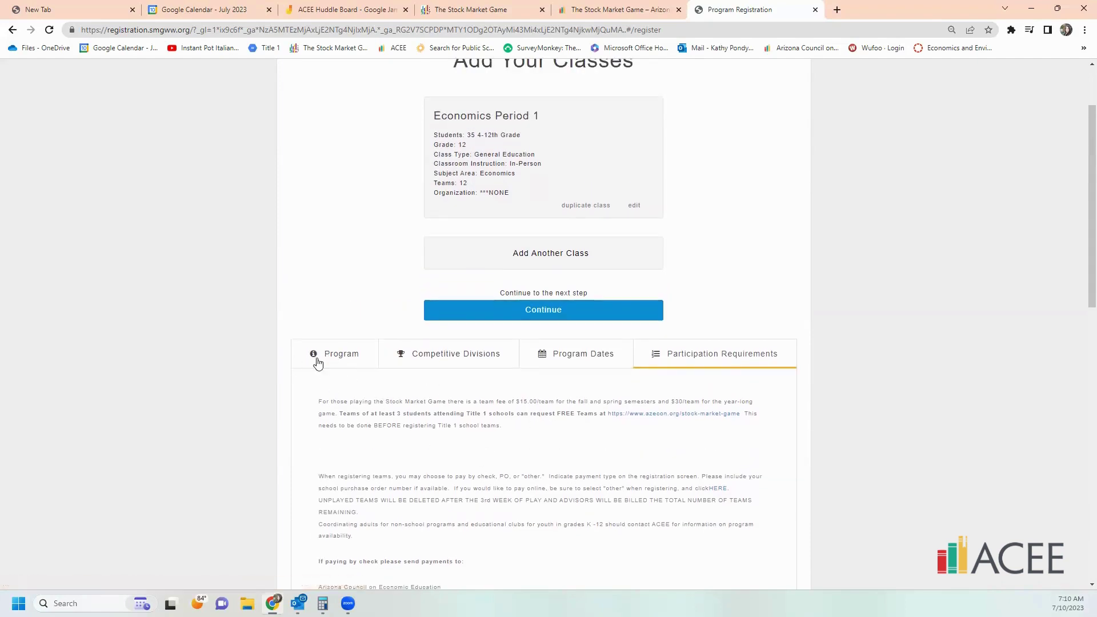
left_click(555, 315)
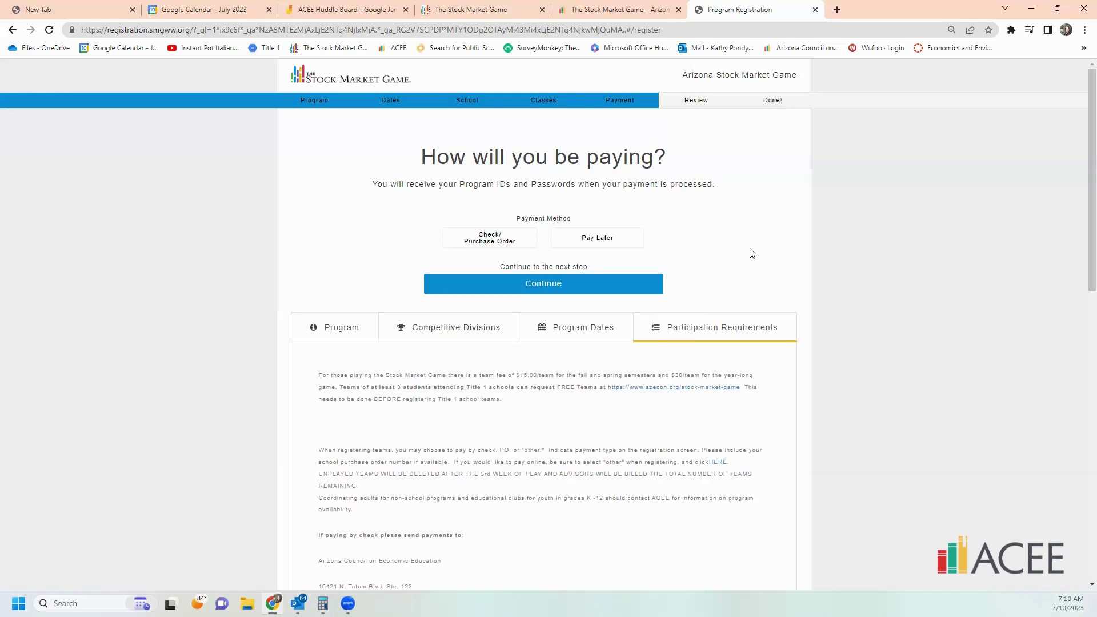
- Compare Check/Purchase Order with Pay Later, and leave Pay Later selected
left_click(597, 239)
left_click(458, 243)
left_click(591, 238)
left_click(475, 242)
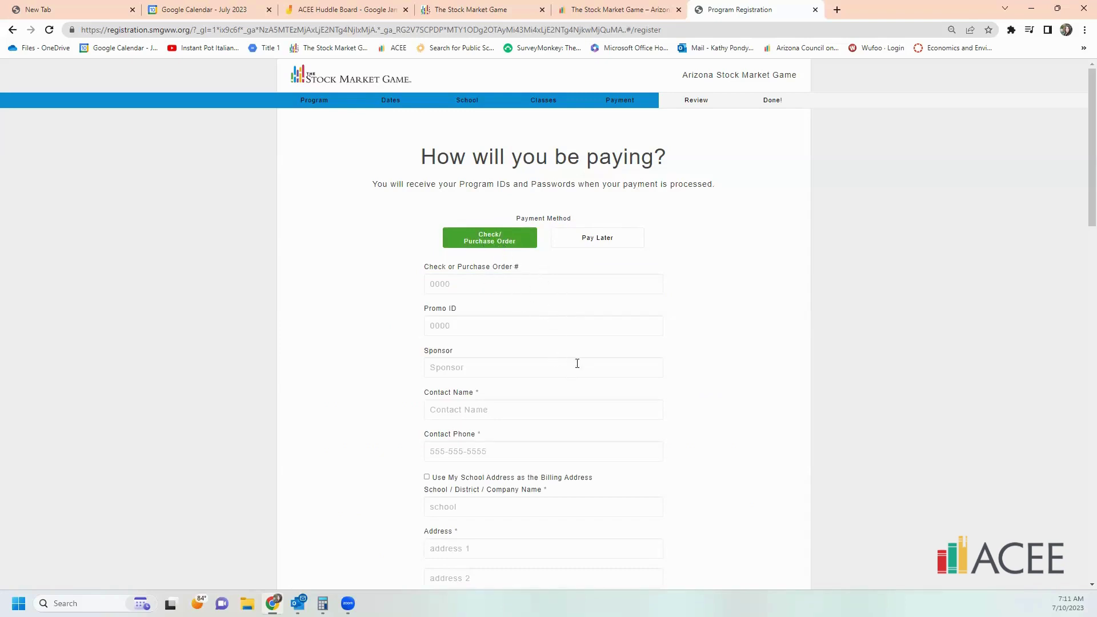
scroll(577, 379, "down", 6)
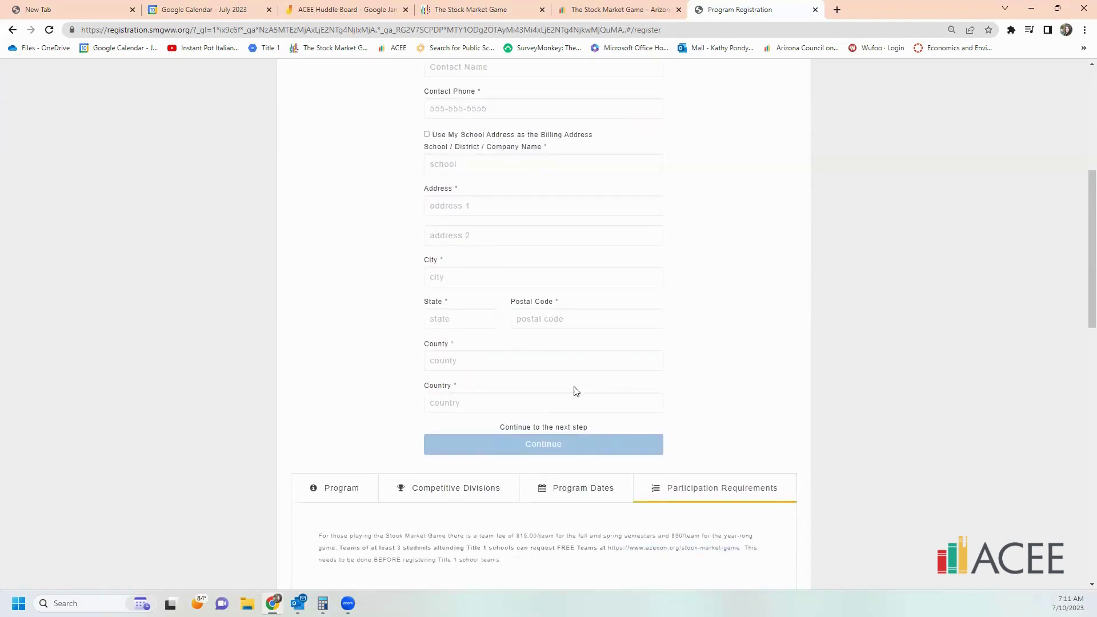
scroll(572, 388, "up", 6)
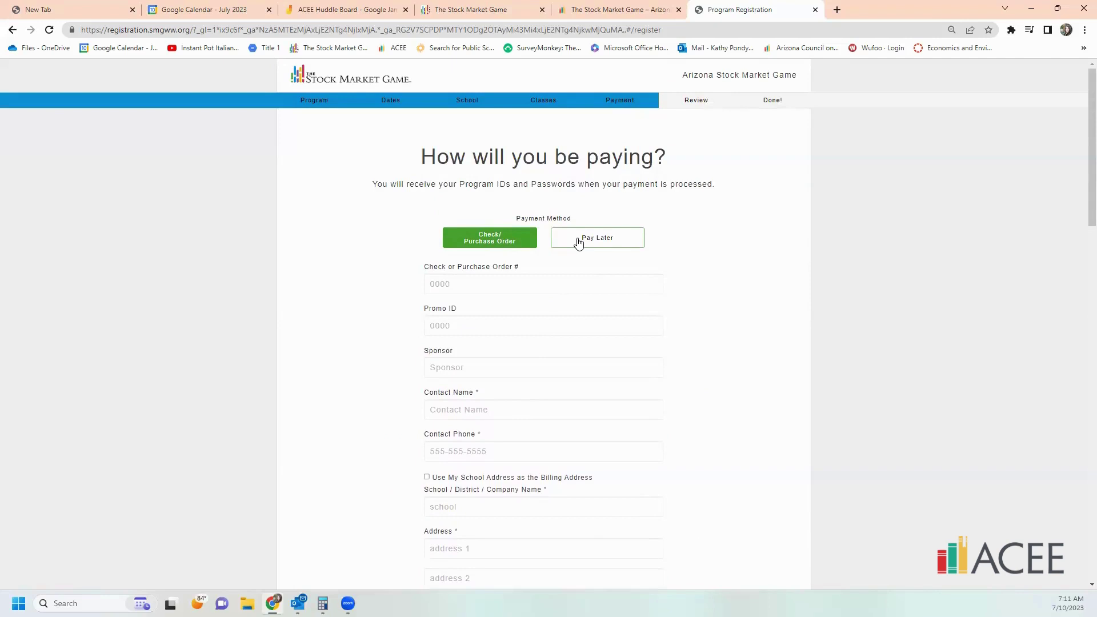
left_click(618, 244)
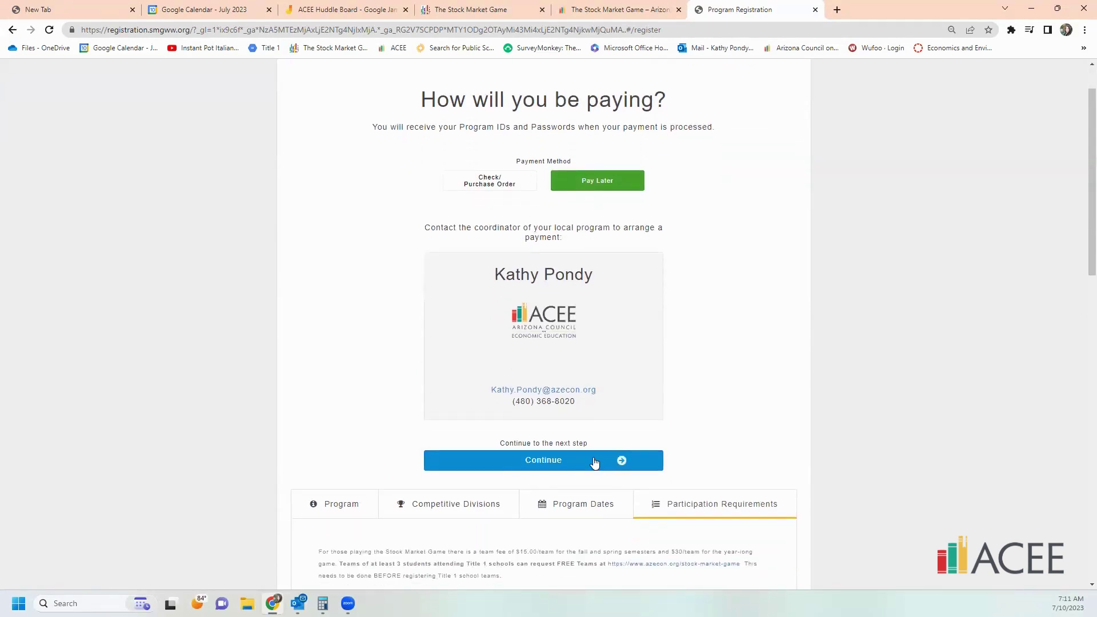
- Continue to the review page, then read the Rules and Code of Participation and close them
left_click(619, 460)
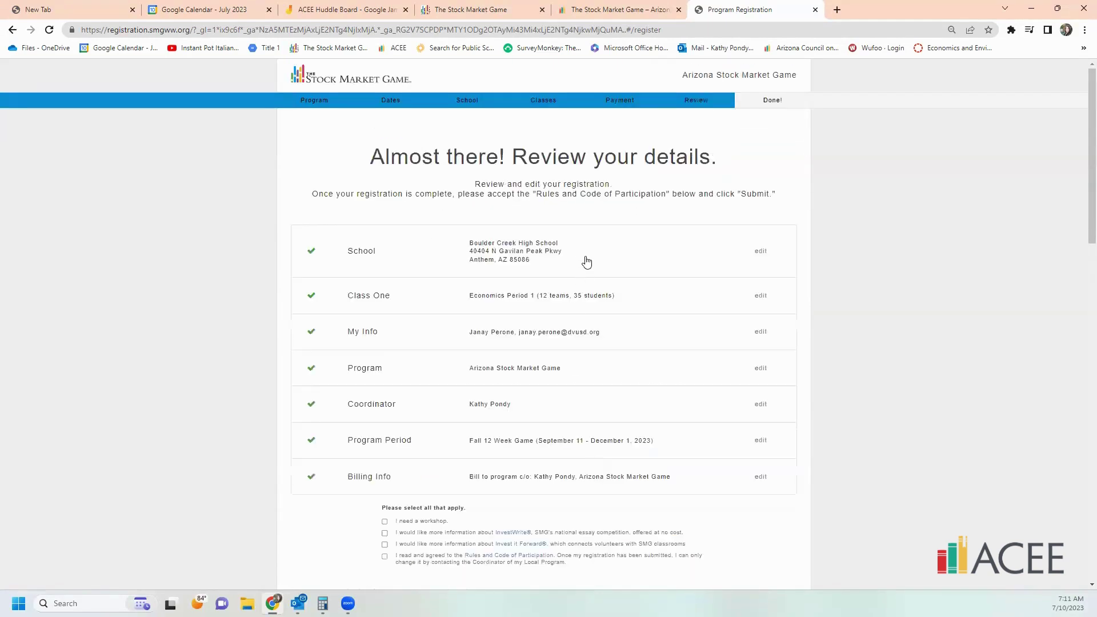
scroll(661, 358, "down", 2)
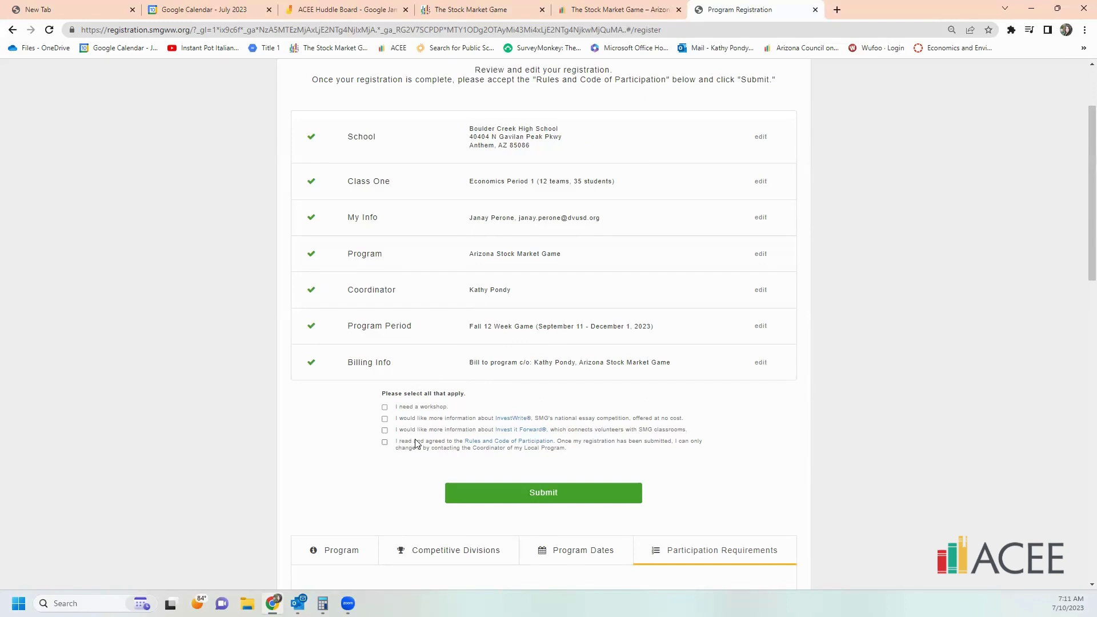
left_click(486, 443)
scroll(598, 315, "down", 1)
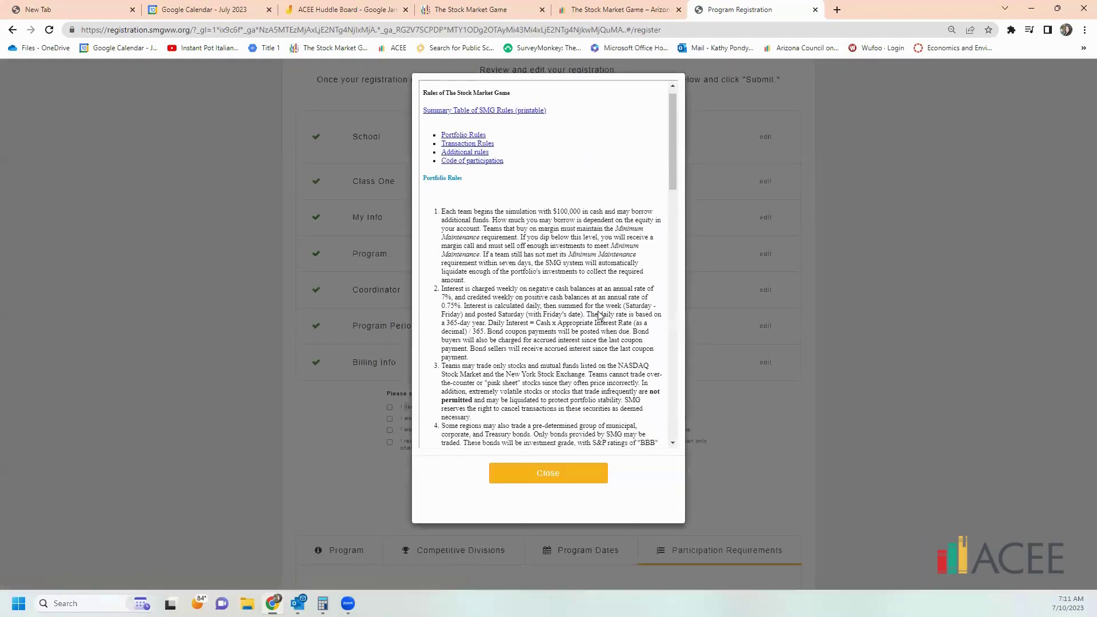
scroll(598, 315, "down", 15)
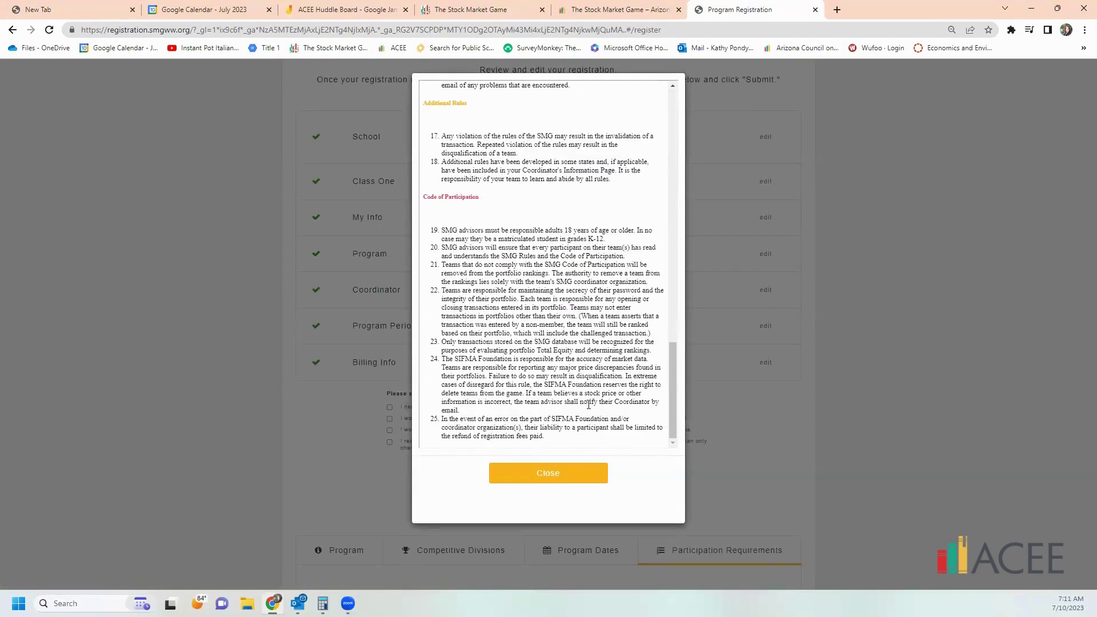
left_click(551, 477)
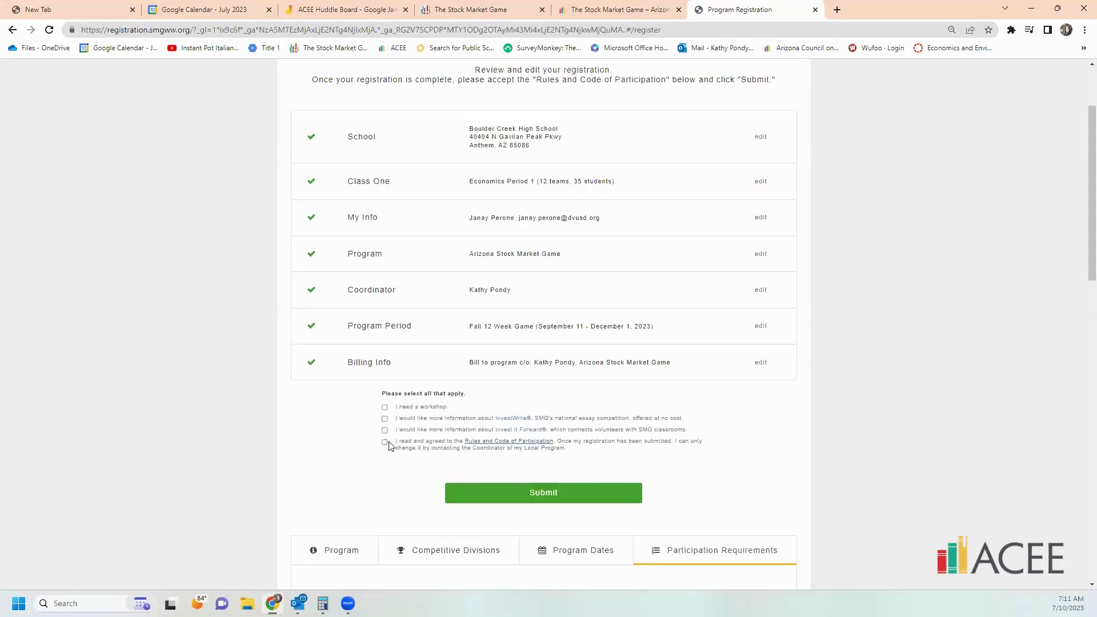
- Check the 'I read and agreed to the Rules and Code of Participation' box
left_click(385, 443)
scroll(650, 382, "up", 2)
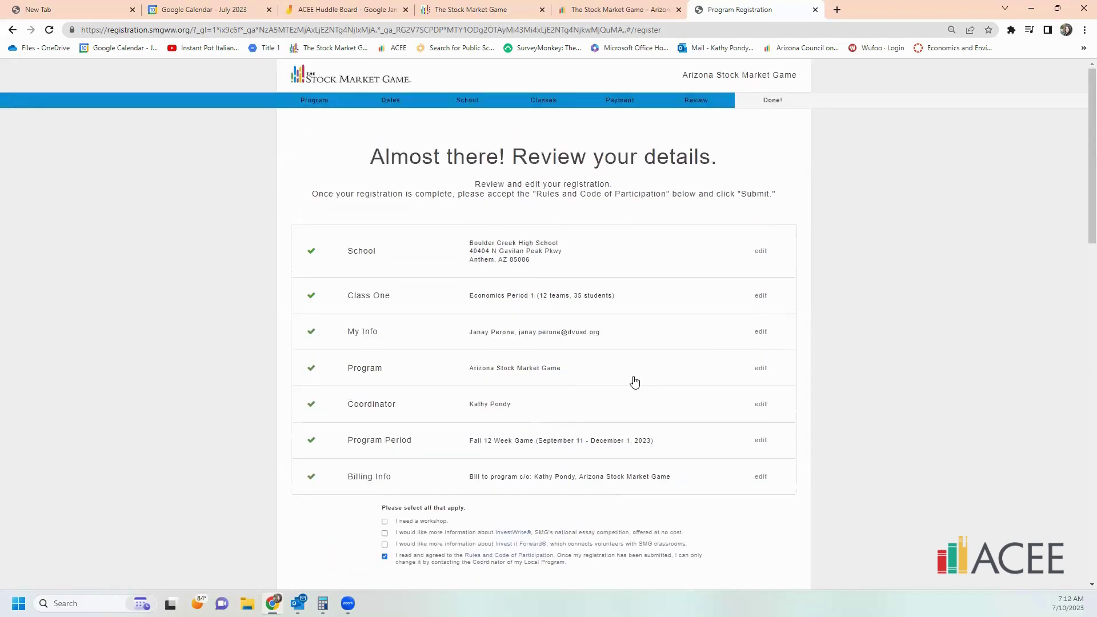
scroll(633, 381, "down", 3)
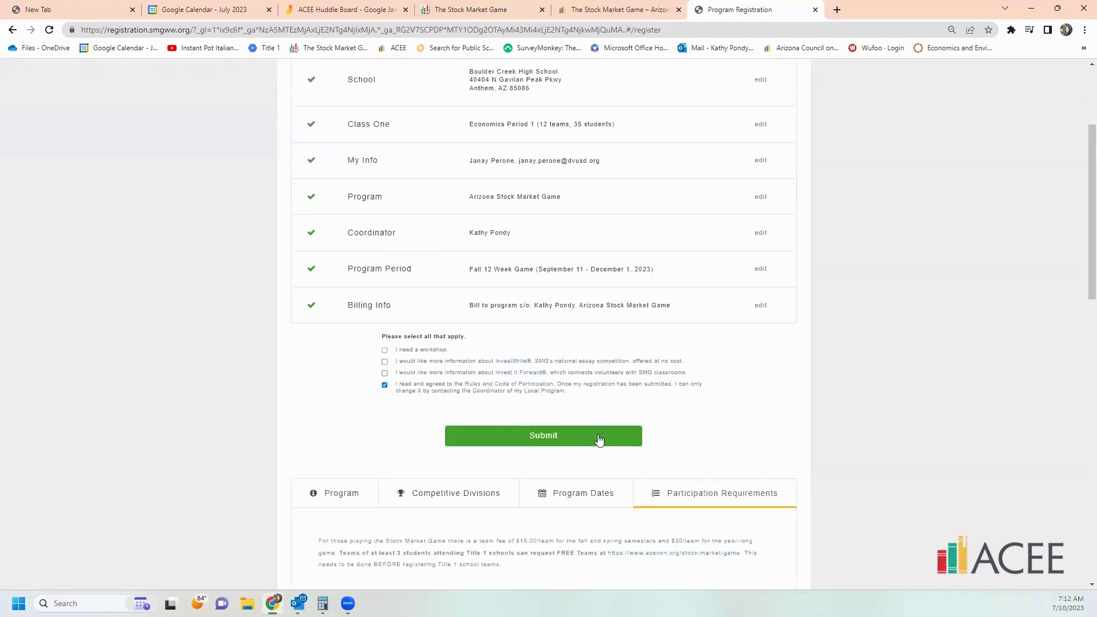
- Submit the completed registration for the Economics Period 1 class
left_click(543, 437)
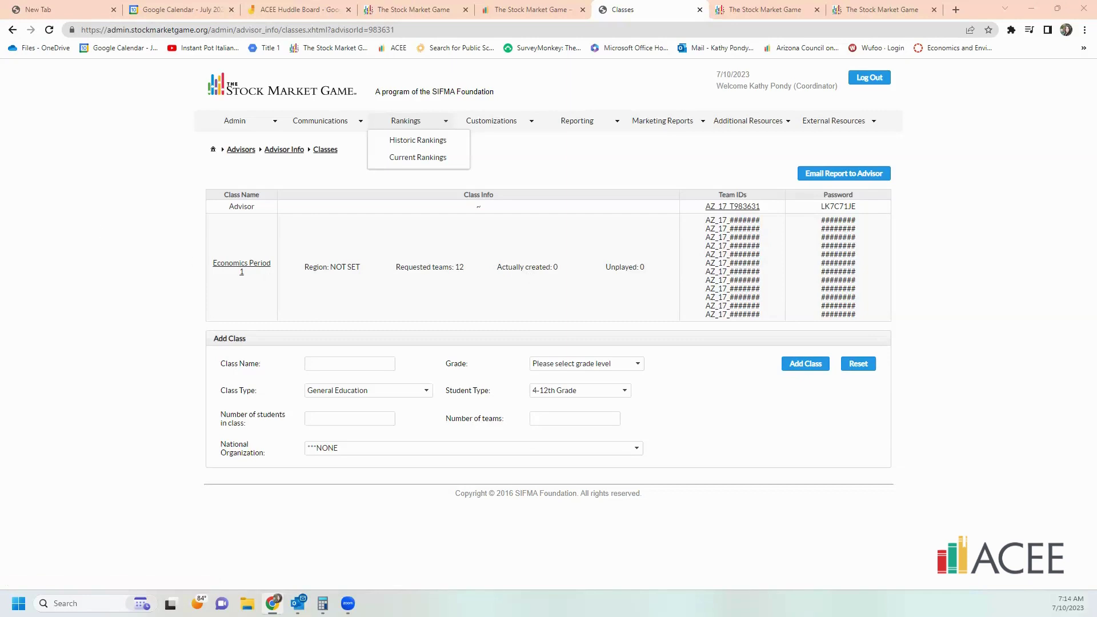
- Return to the azecon.org Stock Market Game page and scroll to its Get in Touch footer
left_click(528, 9)
scroll(774, 313, "up", 3)
scroll(774, 312, "down", 10)
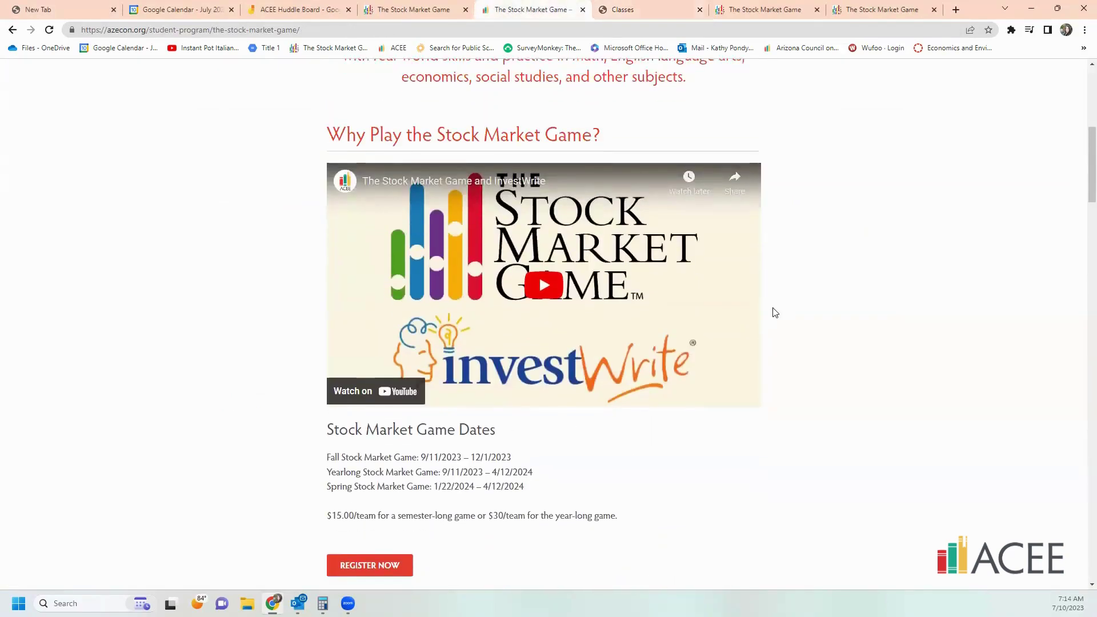
scroll(774, 313, "down", 10)
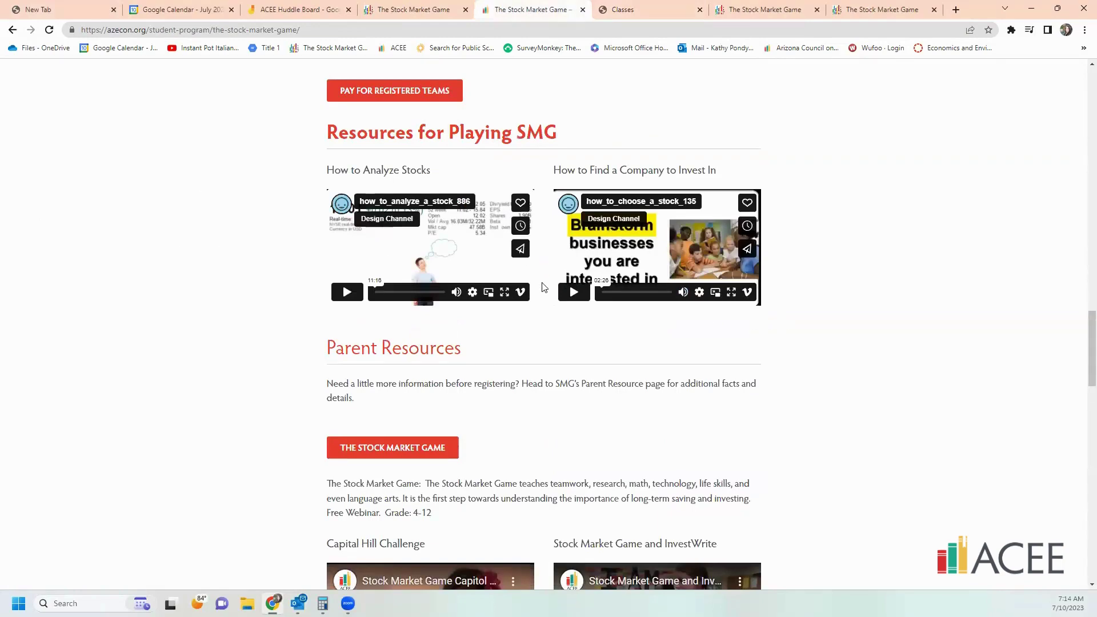
scroll(794, 320, "up", 6)
scroll(794, 320, "down", 9)
scroll(791, 324, "down", 10)
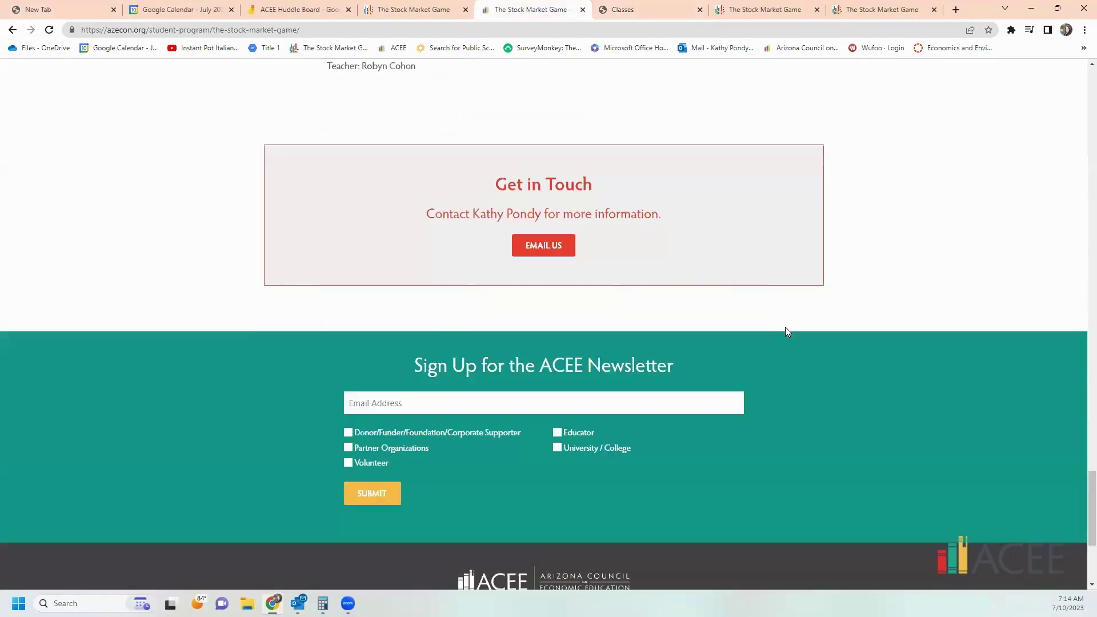